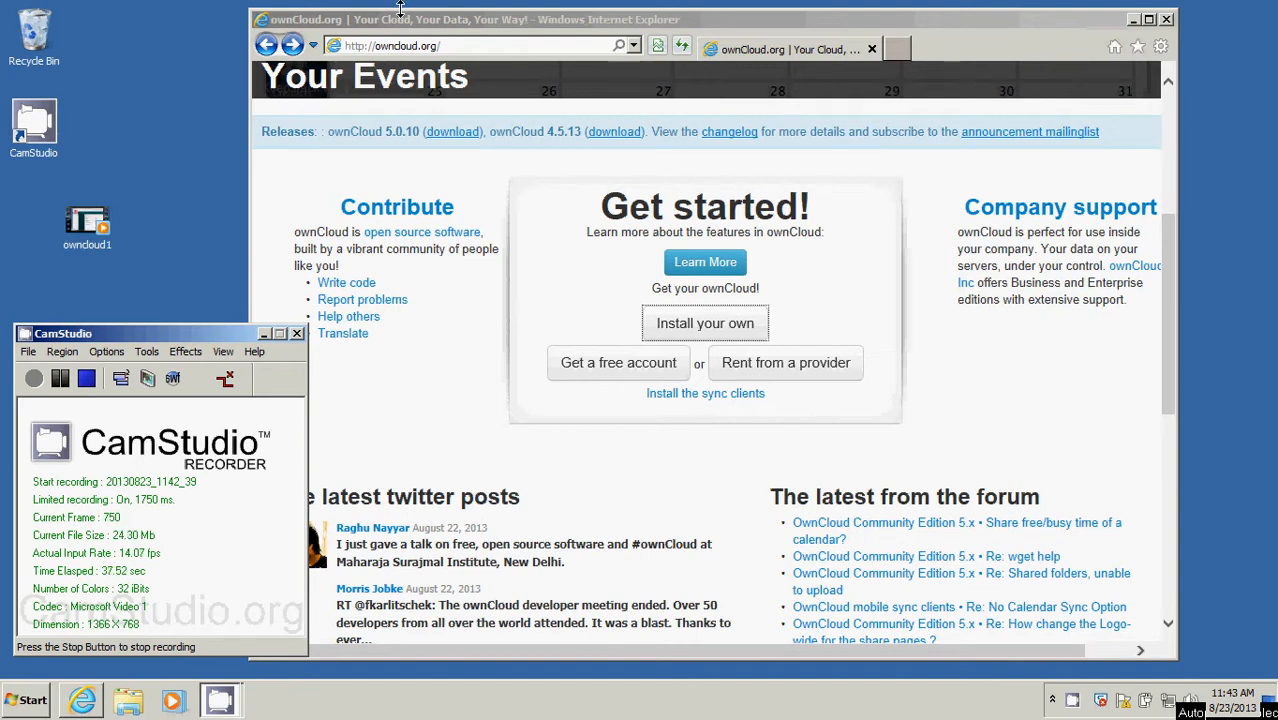
Open the sync clients page of the ownCloud website.
left_click_drag(395, 22, 382, 22)
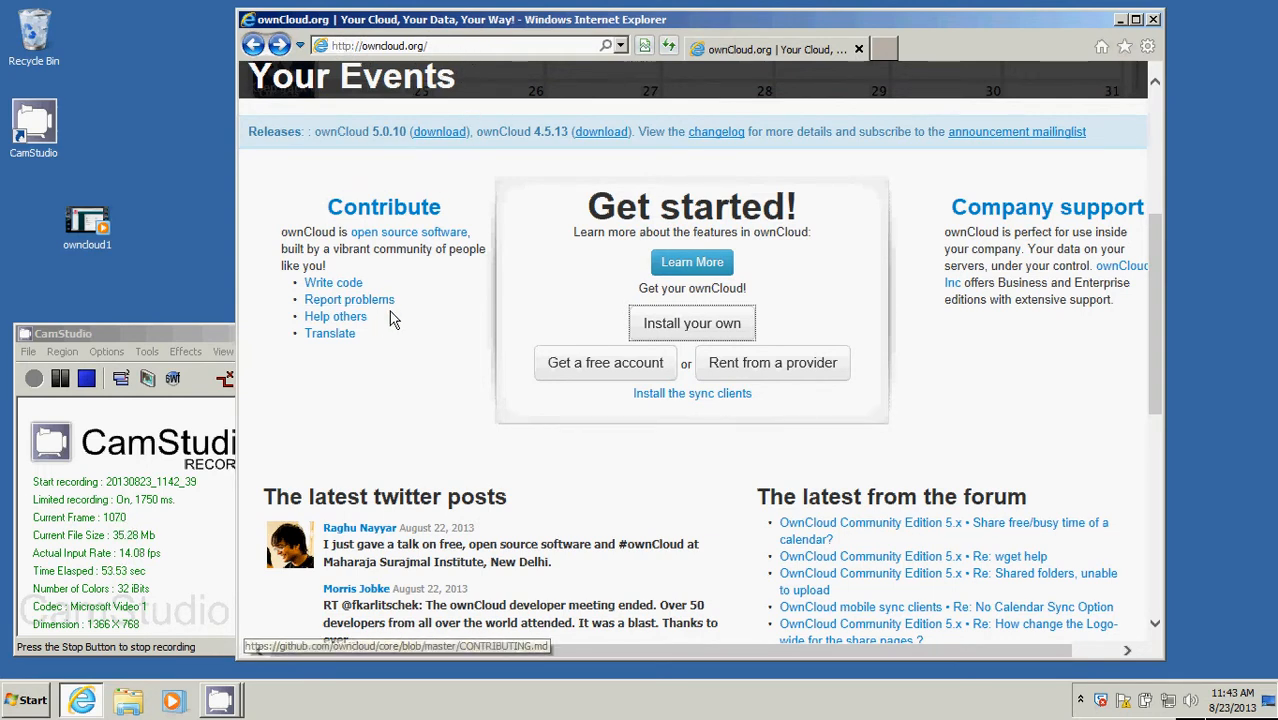
scroll(451, 309, "up", 4)
scroll(450, 306, "down", 4)
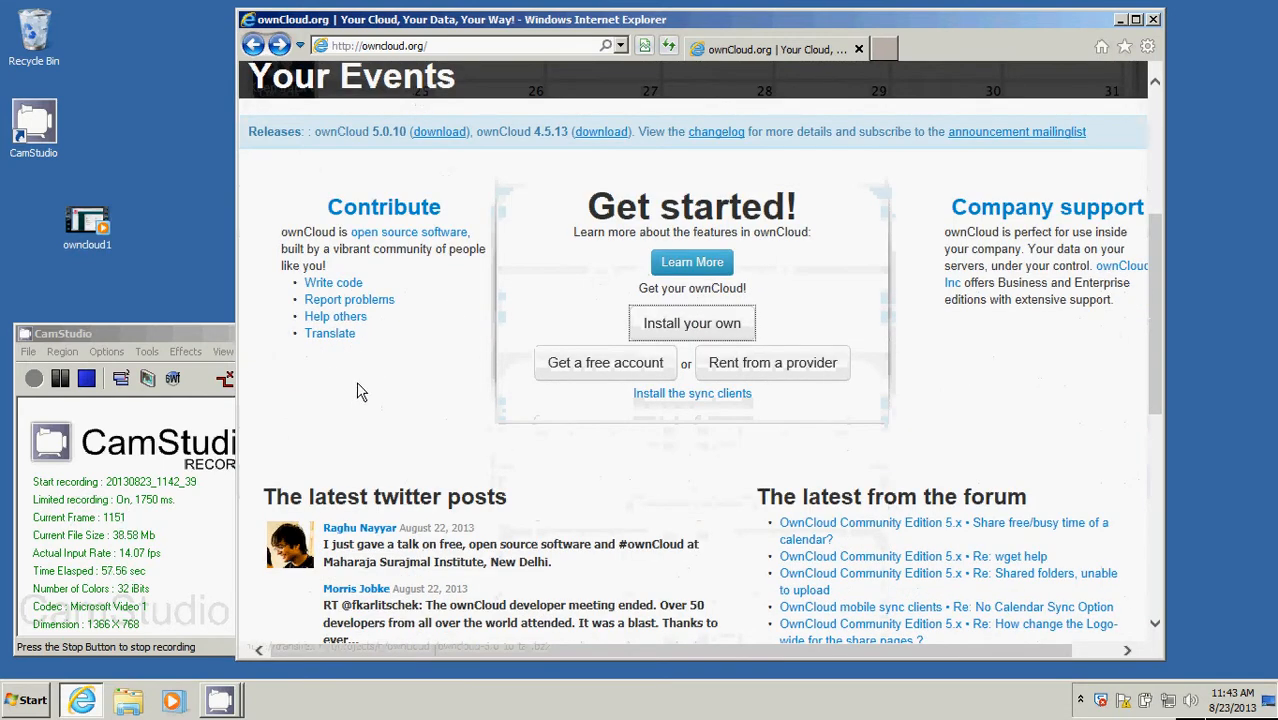
left_click(703, 397)
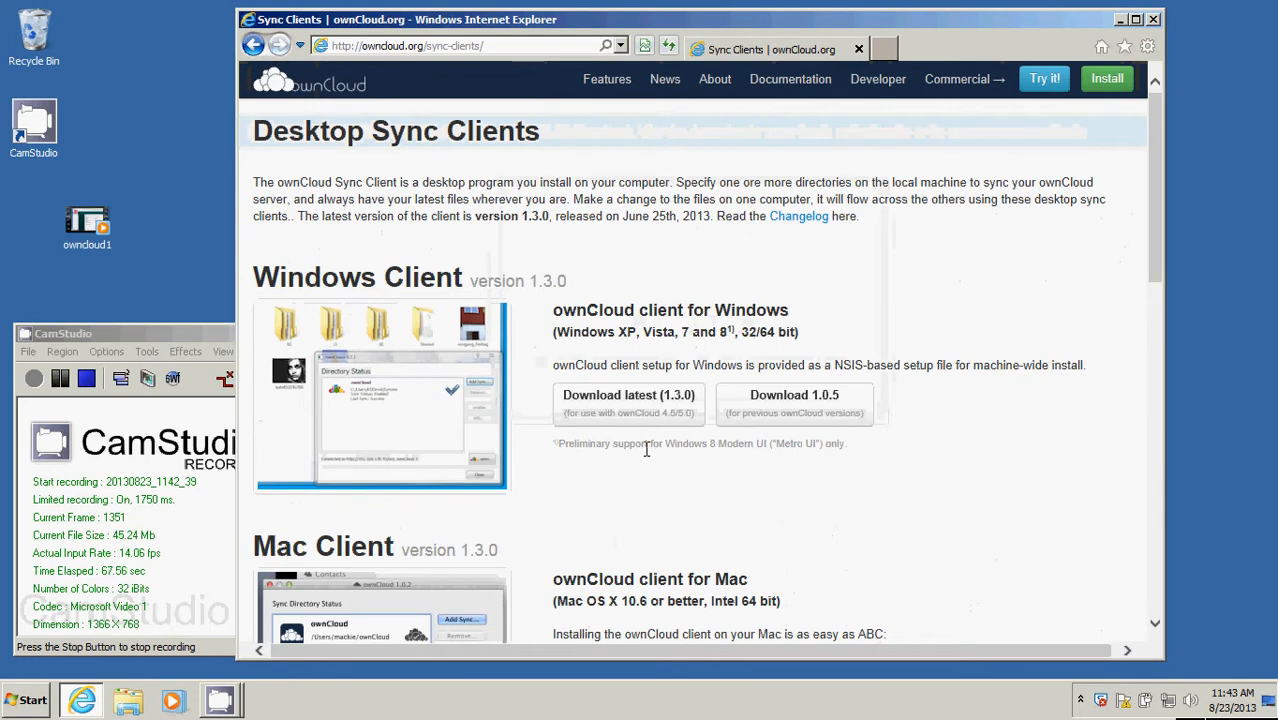
Review the Windows, Mac and Linux desktop sync clients on the page, and close the browser.
scroll(505, 448, "down", 1)
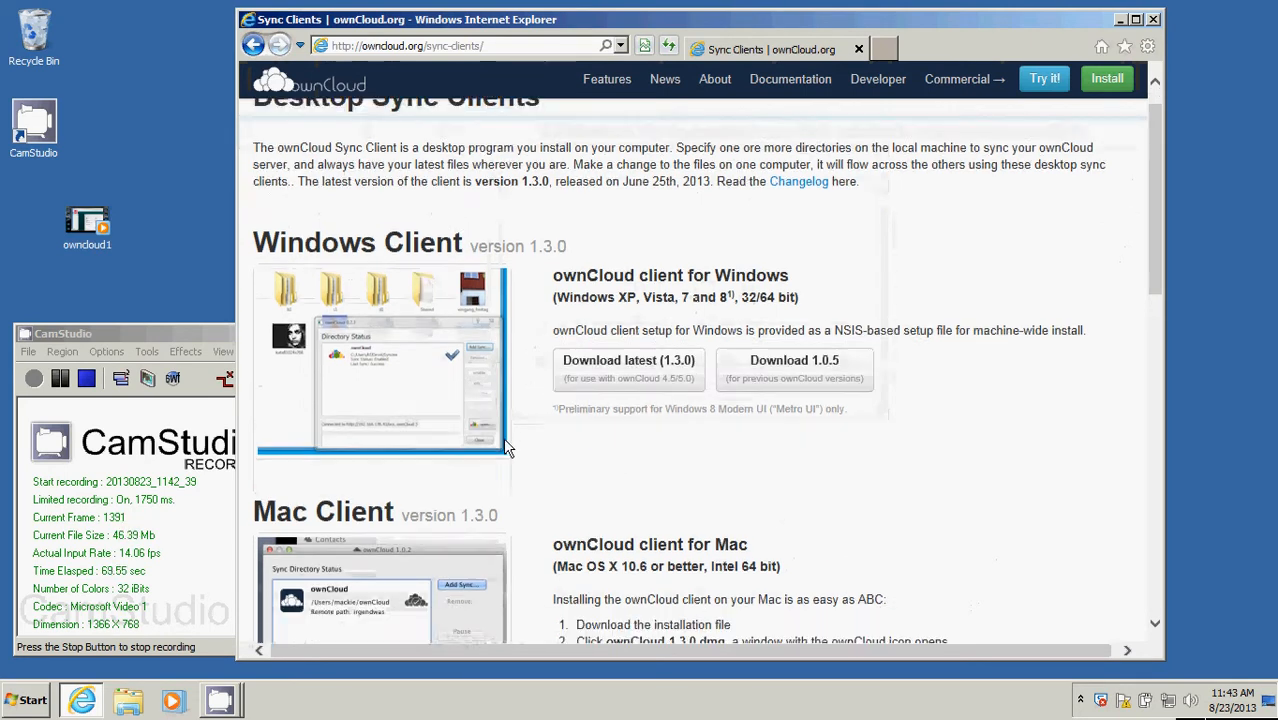
scroll(503, 437, "down", 5)
scroll(503, 437, "up", 5)
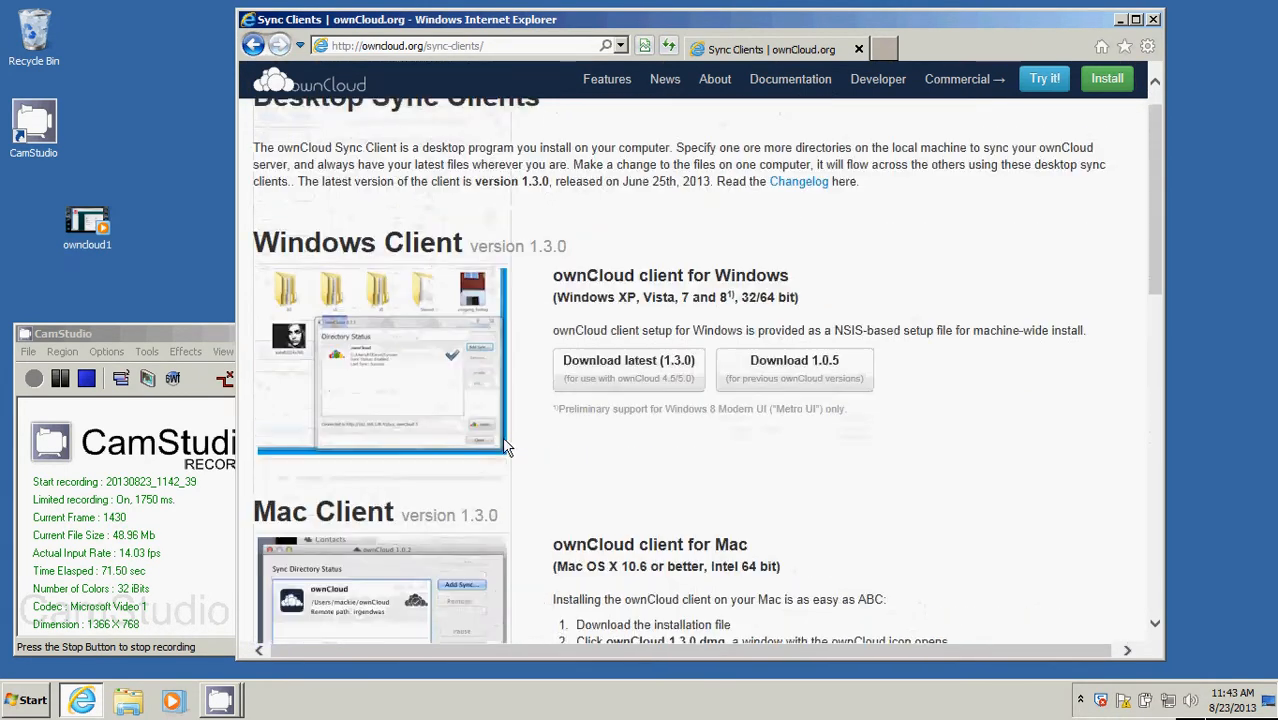
scroll(414, 394, "down", 3)
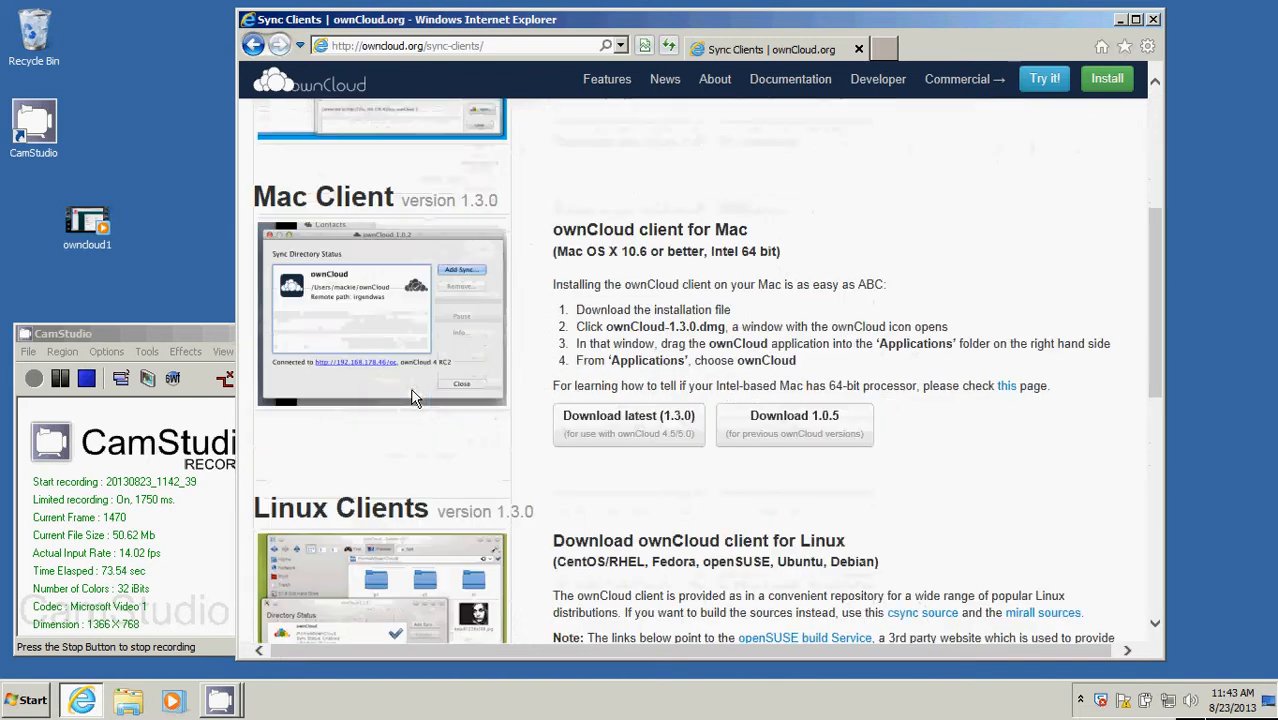
scroll(414, 397, "down", 1)
scroll(403, 461, "up", 5)
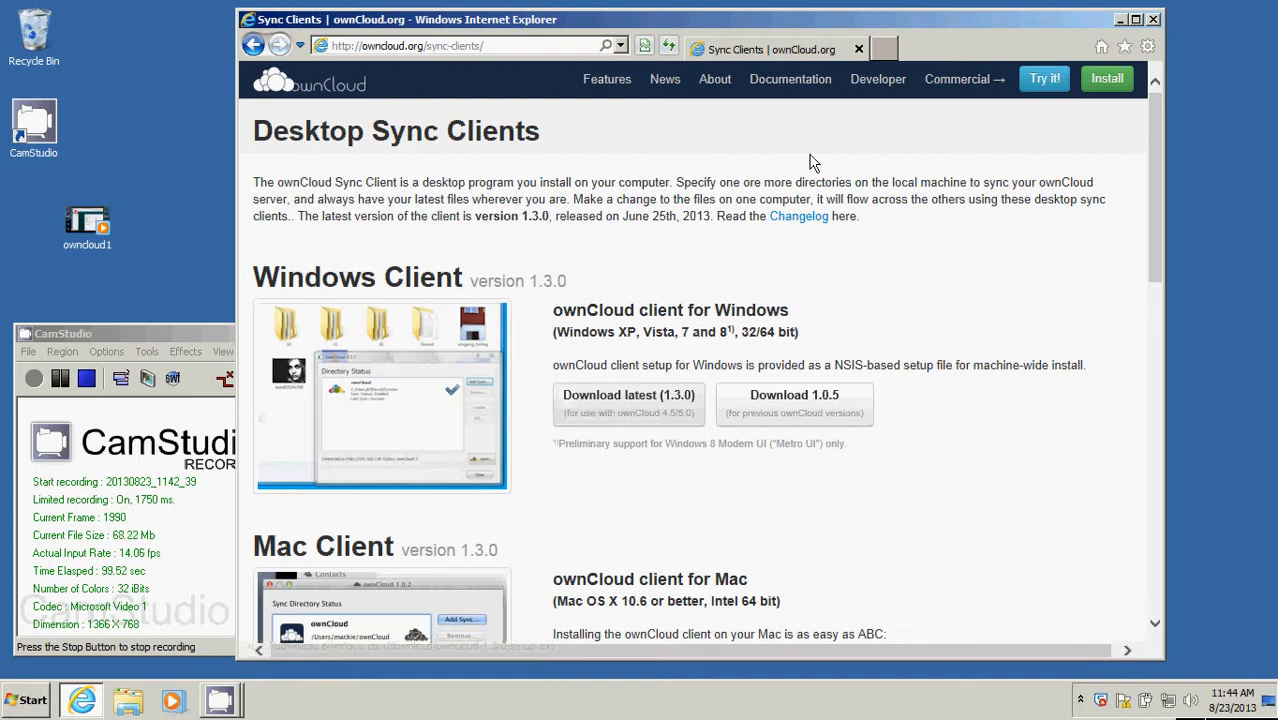
left_click(1153, 19)
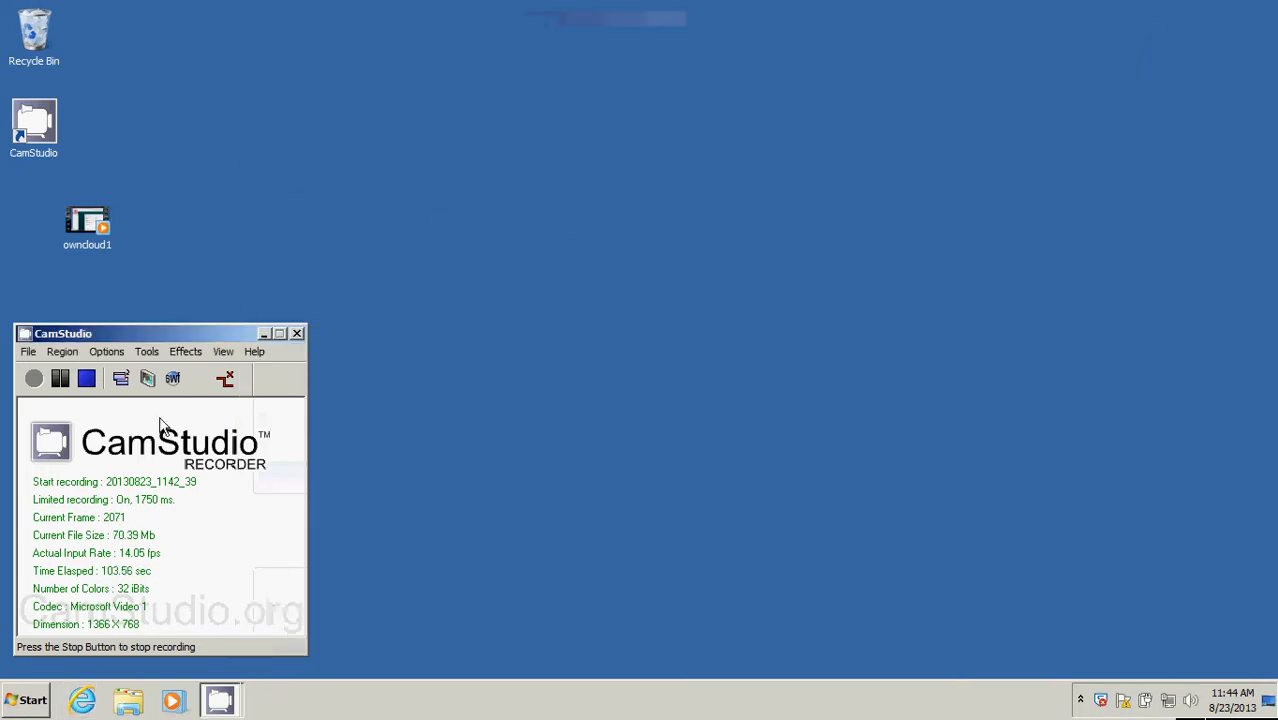
Run the owncloud-1_3_0-setup installer from the Downloads folder, and allow it through the security warning.
left_click(128, 700)
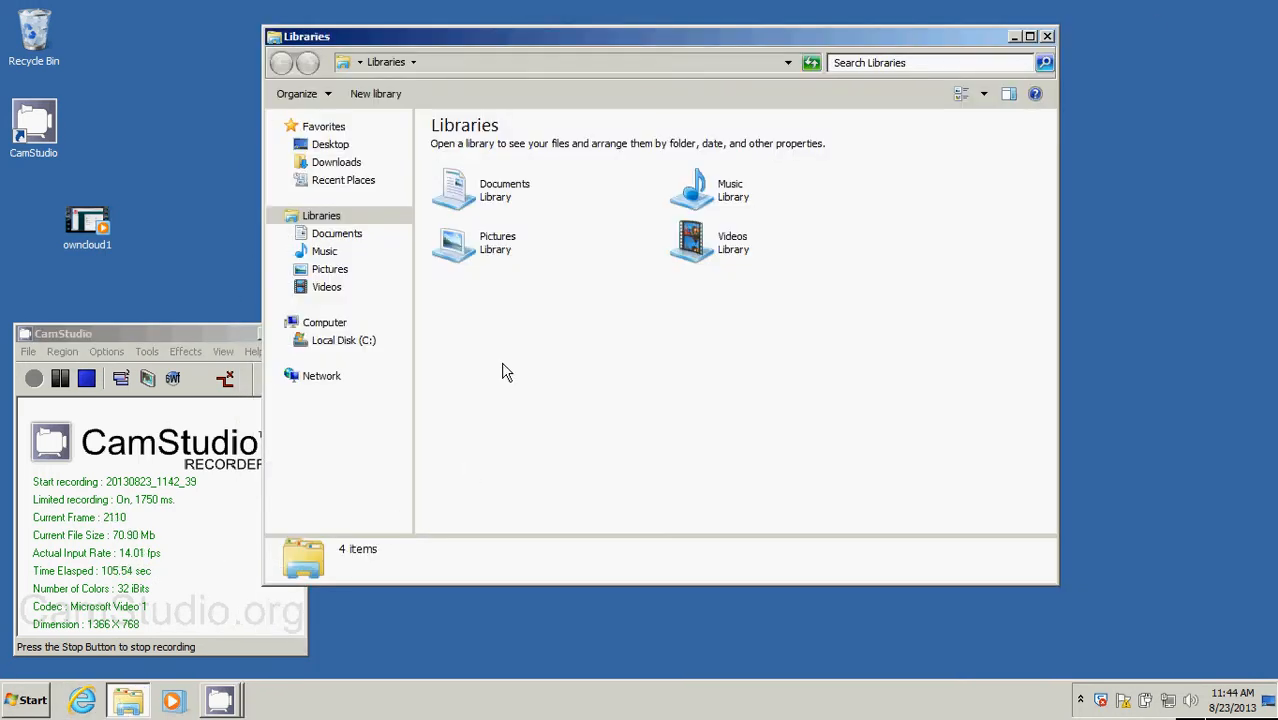
left_click(336, 162)
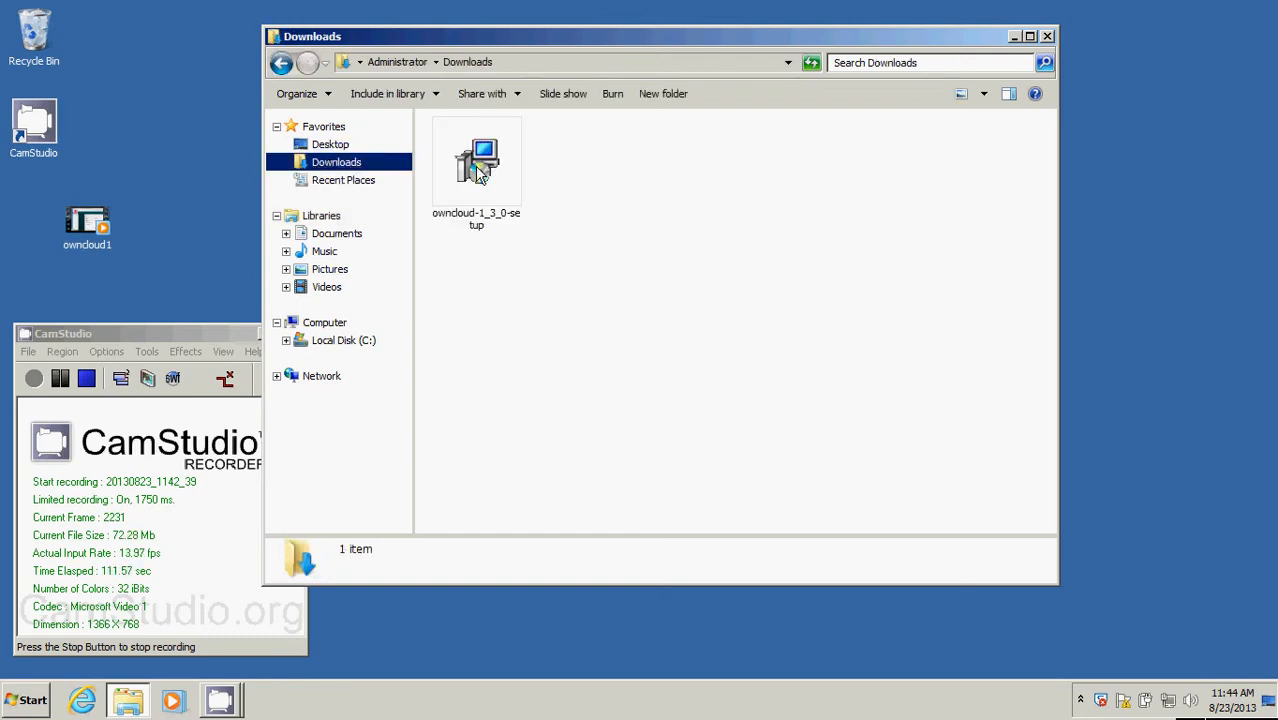
left_click_drag(485, 43, 552, 51)
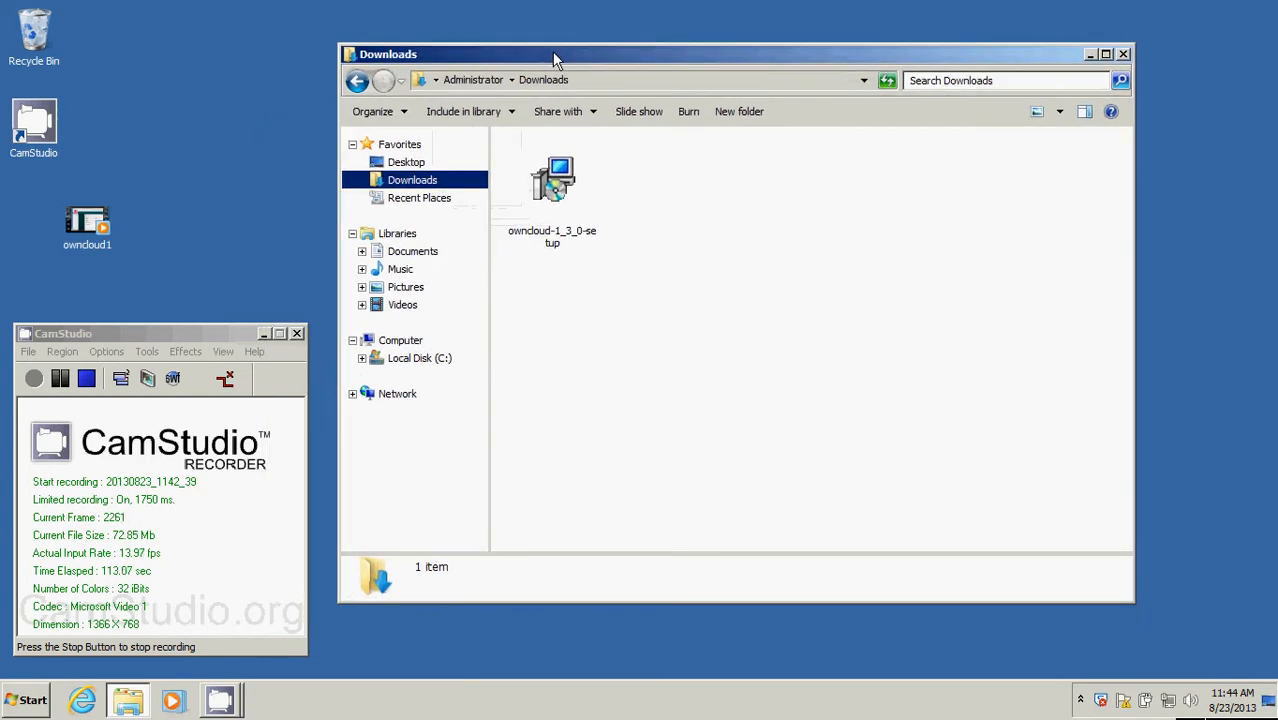
left_click(558, 188)
double_click(558, 194)
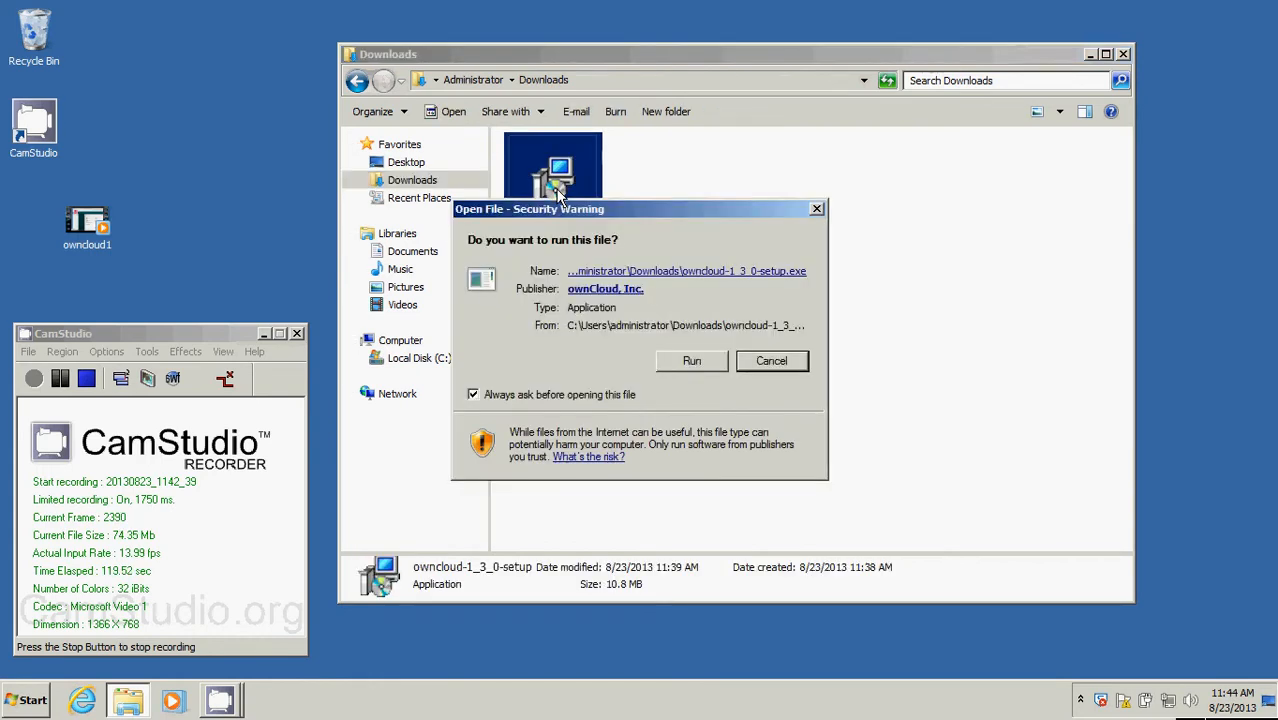
left_click(692, 361)
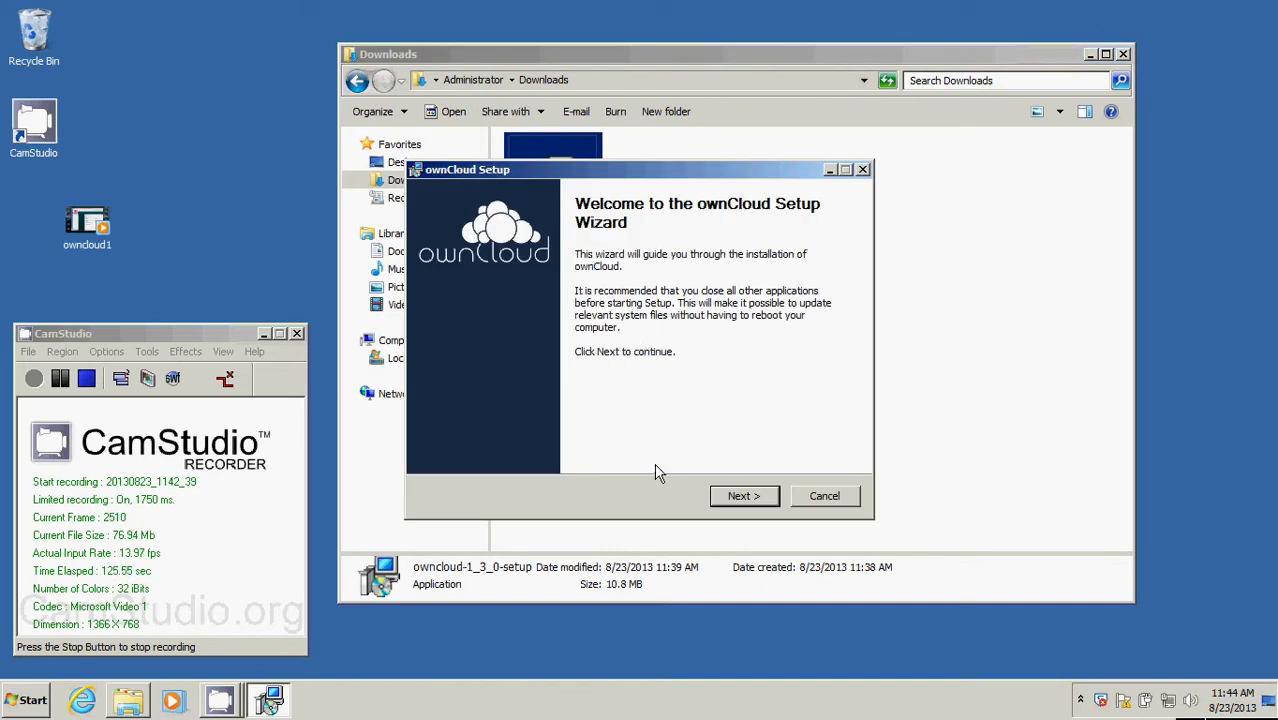
Install ownCloud with the Standard components into C:\Program Files (x86)\ownCloud, finish with Run ownCloud enabled, and close the Downloads window.
left_click(757, 500)
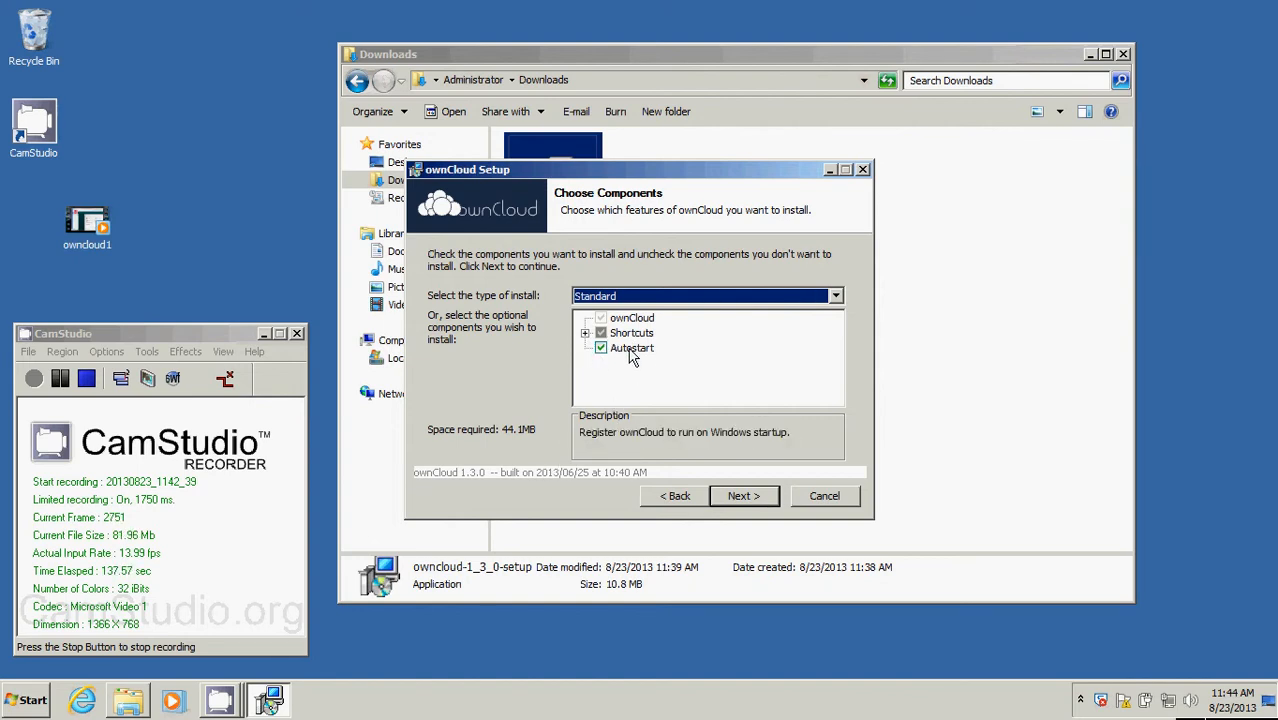
left_click(742, 496)
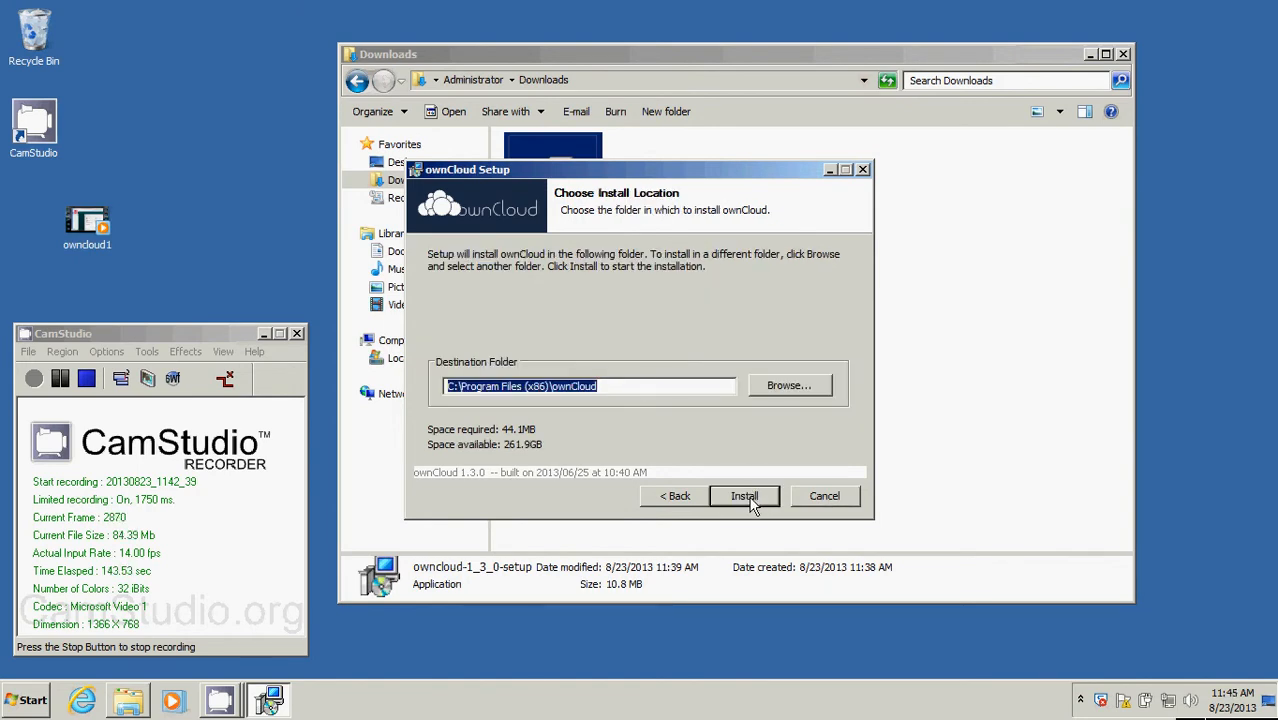
left_click(750, 500)
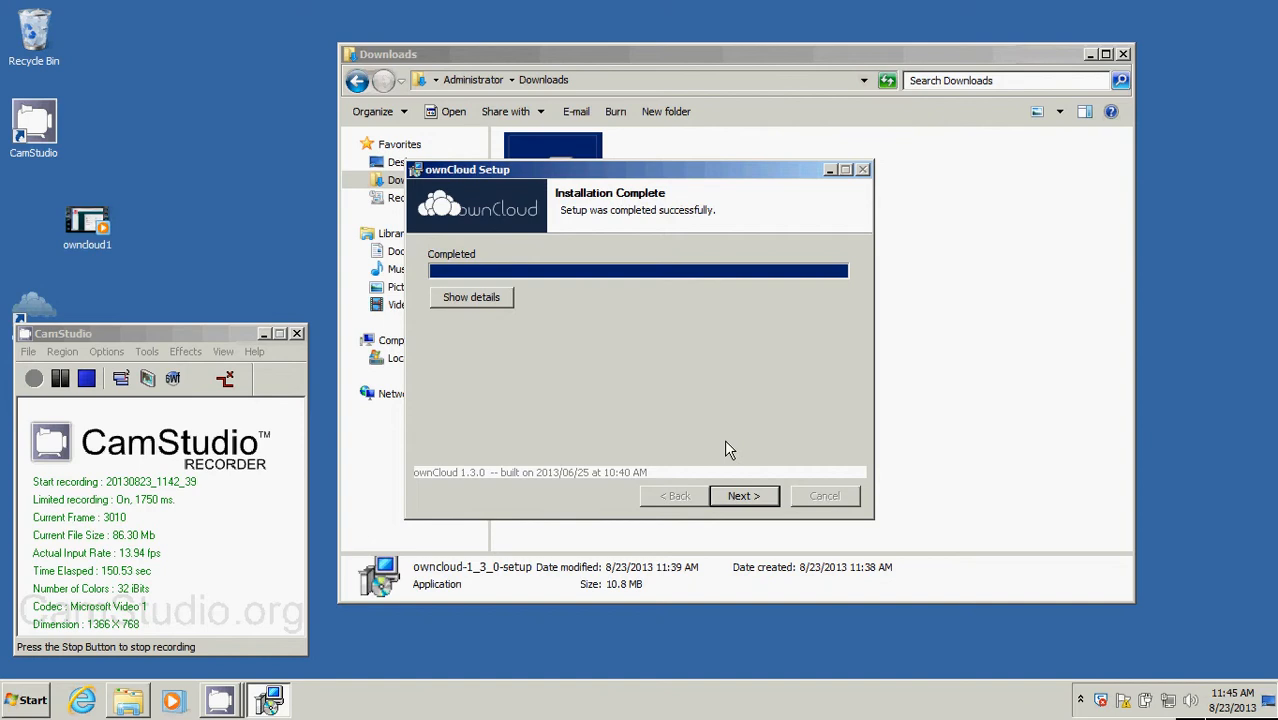
left_click(740, 498)
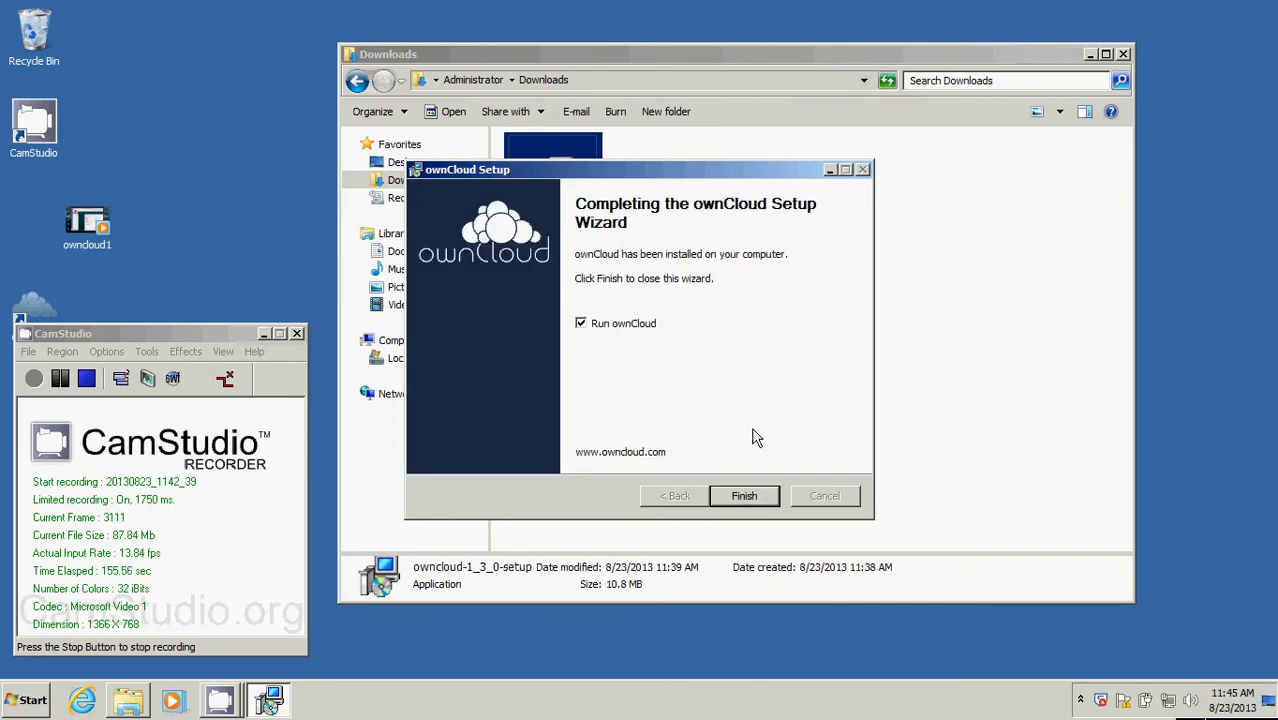
left_click(744, 497)
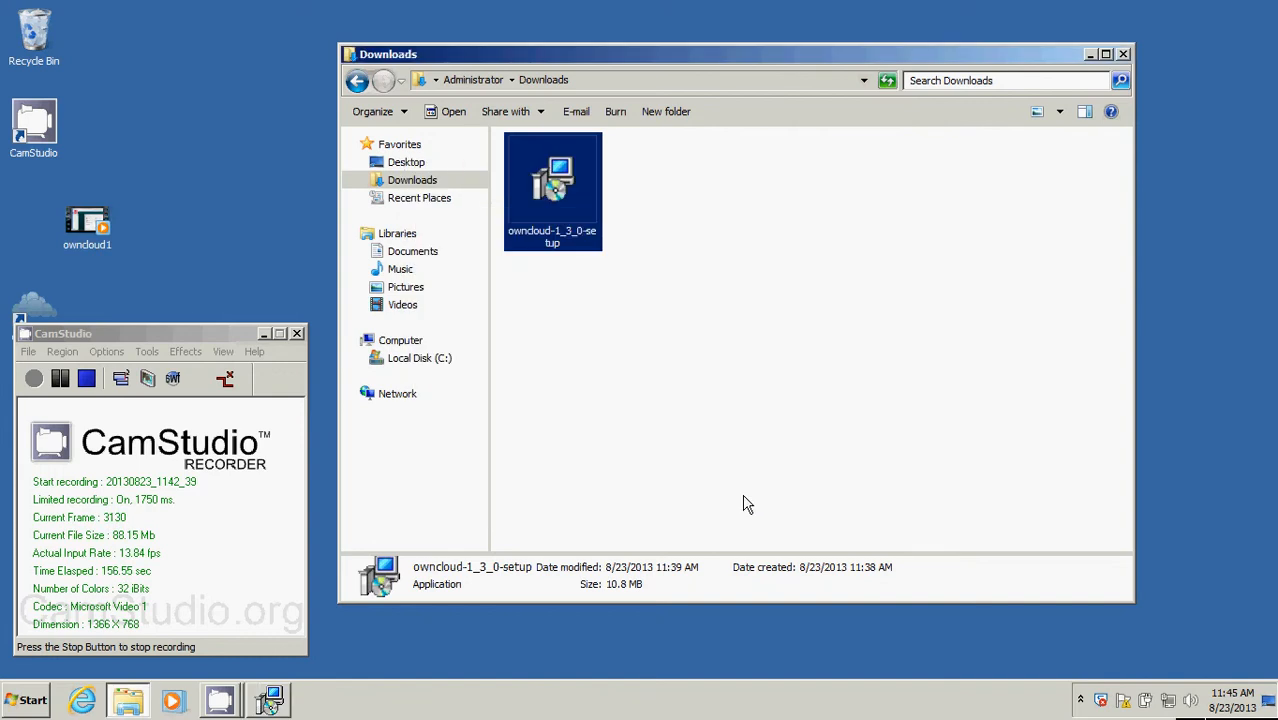
left_click(1124, 54)
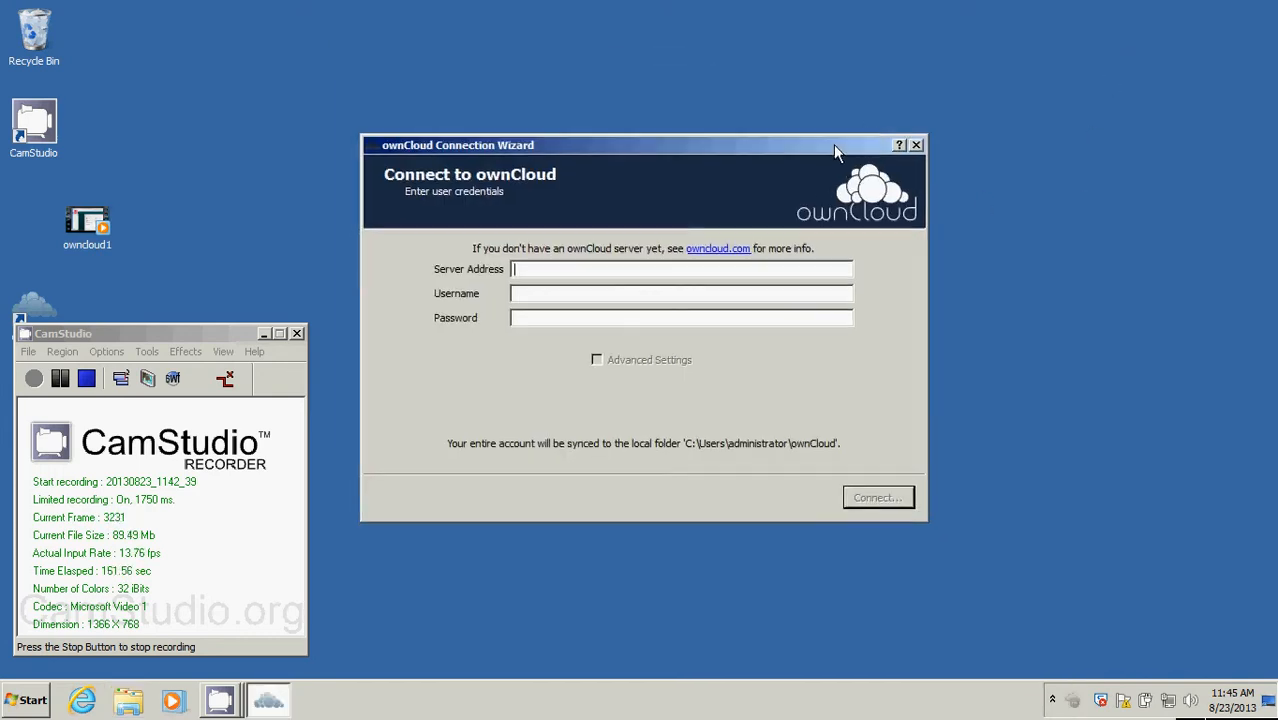
left_click_drag(834, 145, 833, 141)
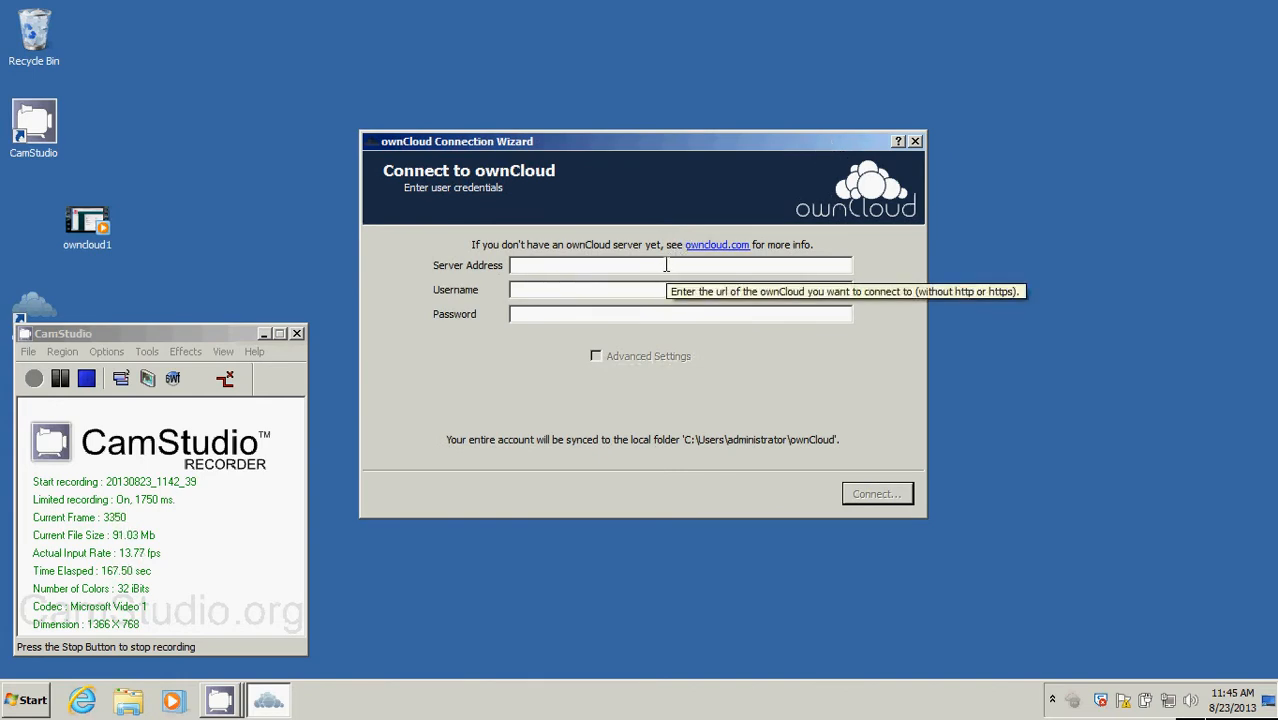
type("http://")
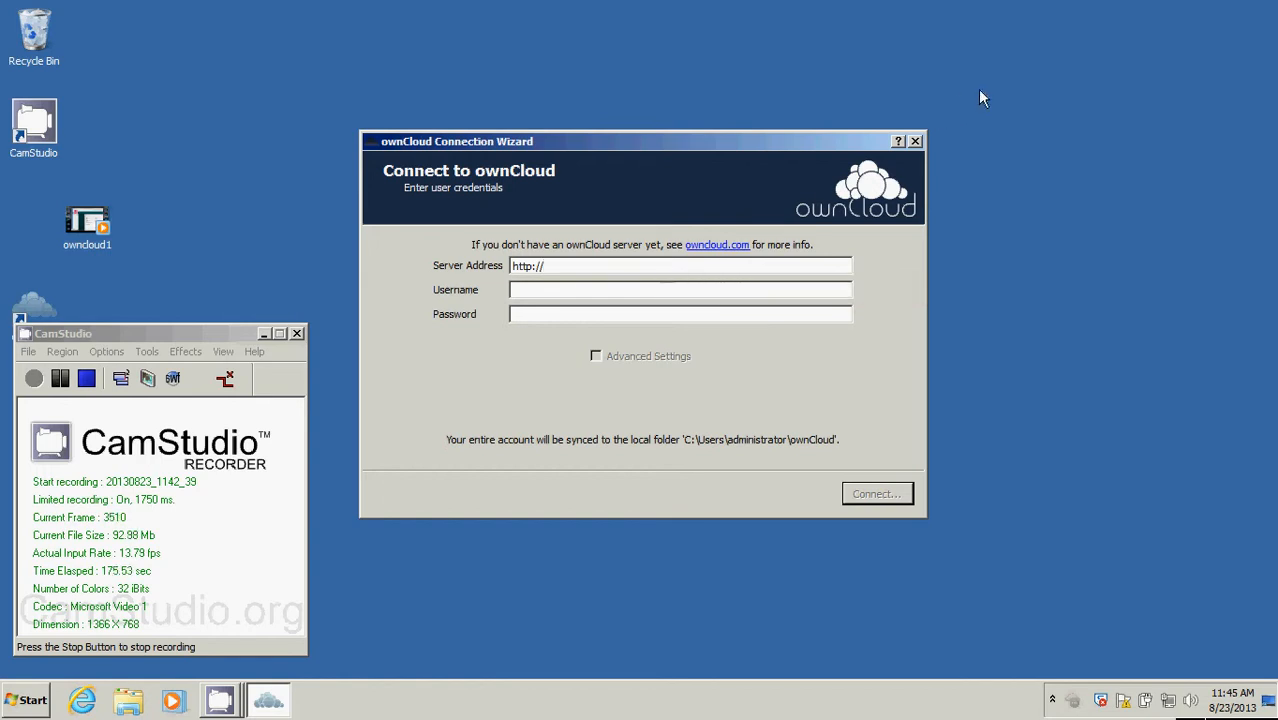
type("intranet")
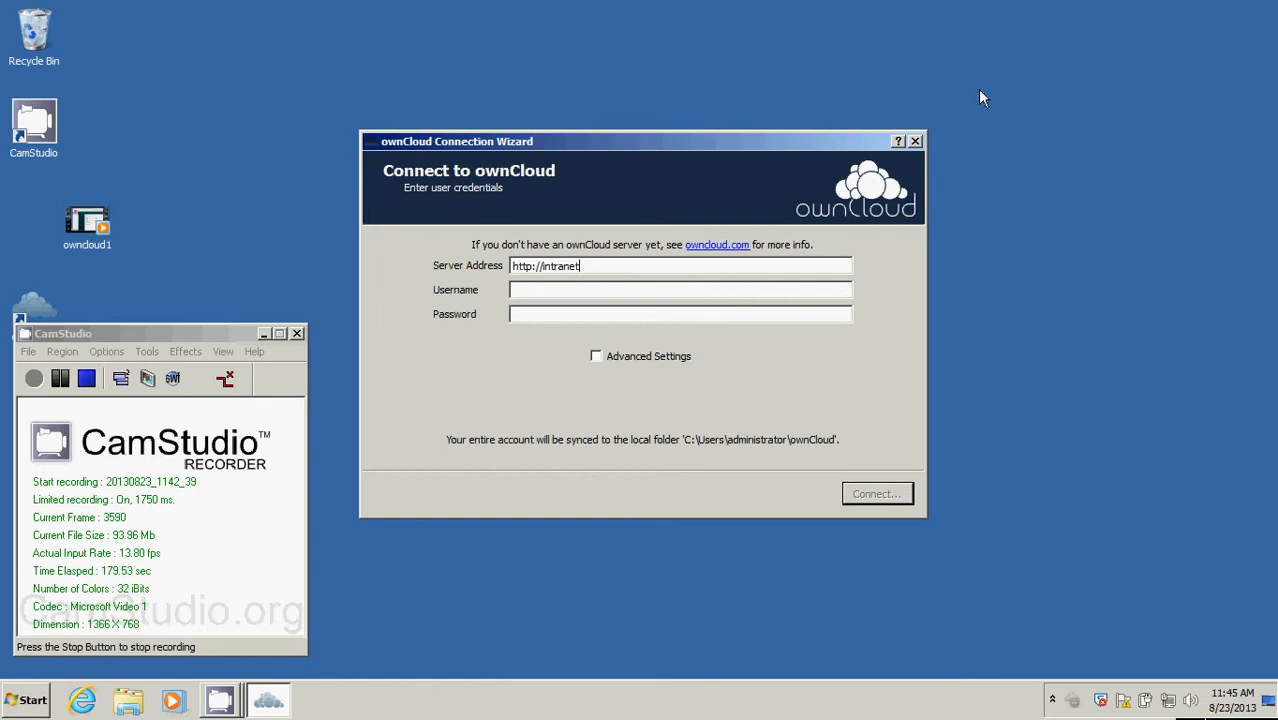
type(".hacu.net/ownc")
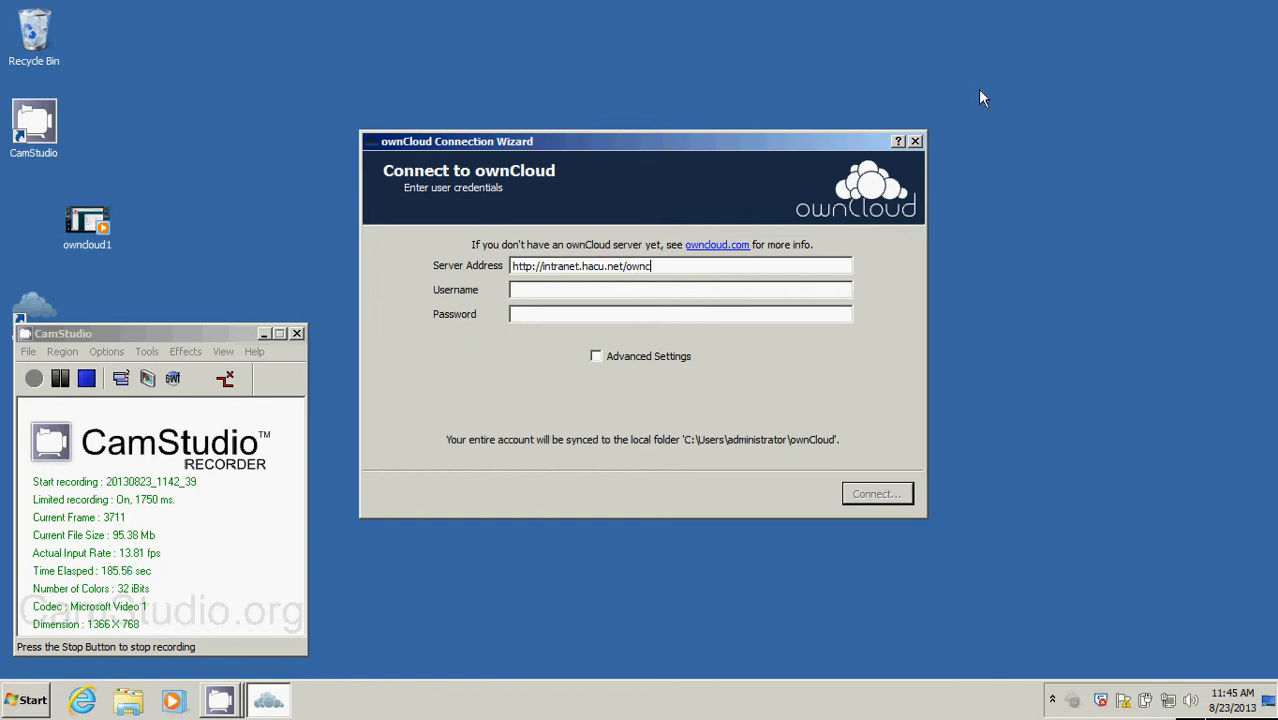
type("loud")
Fill in the account's username and password in the connection wizard.
left_click(785, 290)
key("Tab")
type("••")
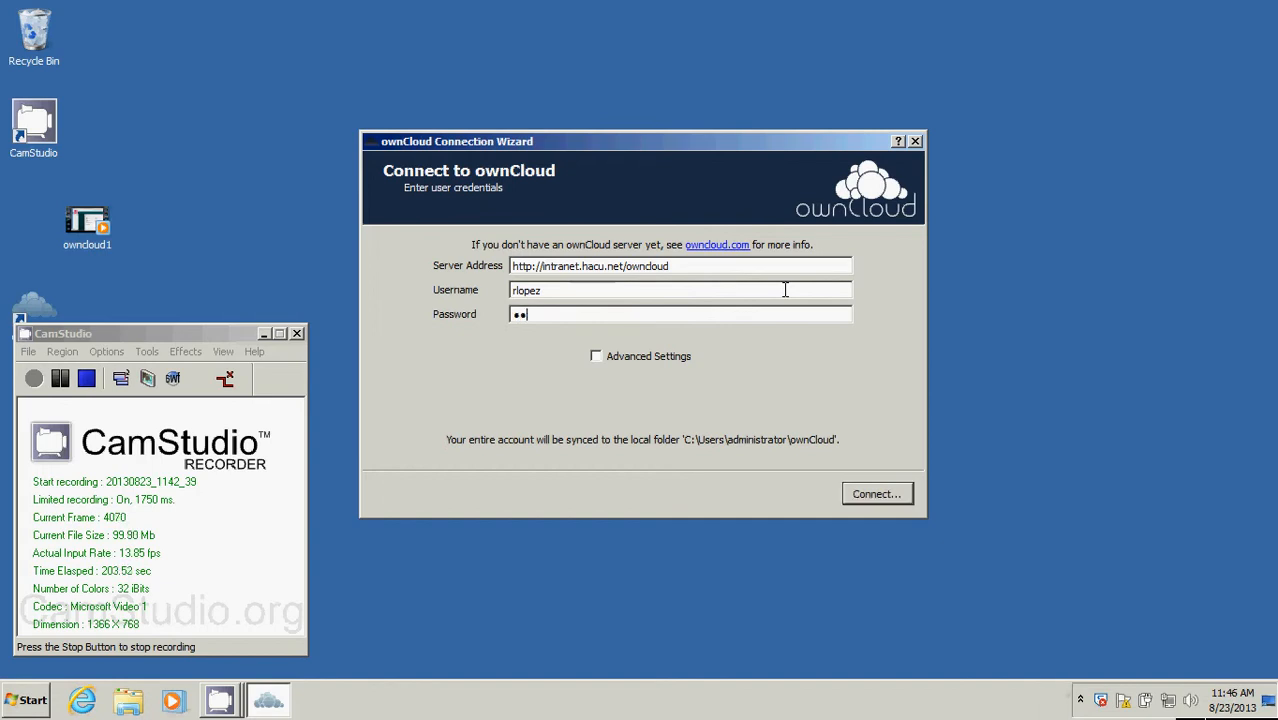
type("••••••")
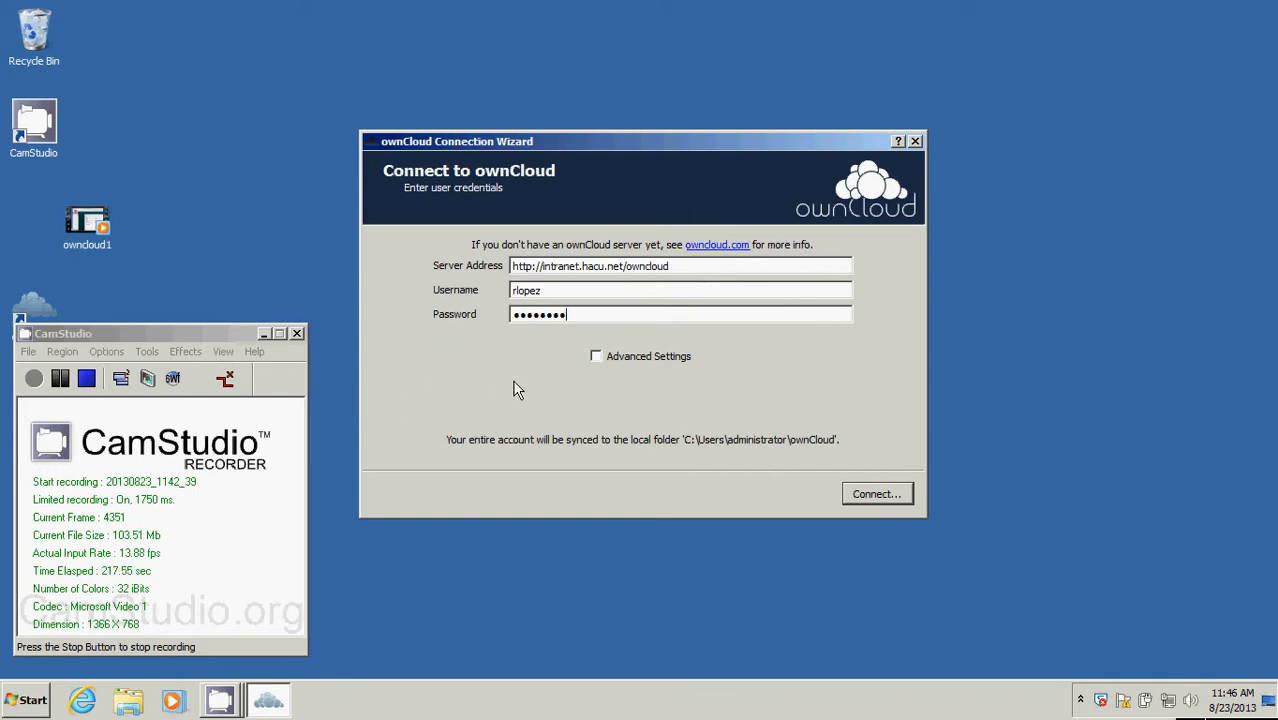
Enable the advanced settings, and choose the Desktop as the local sync folder.
left_click(596, 357)
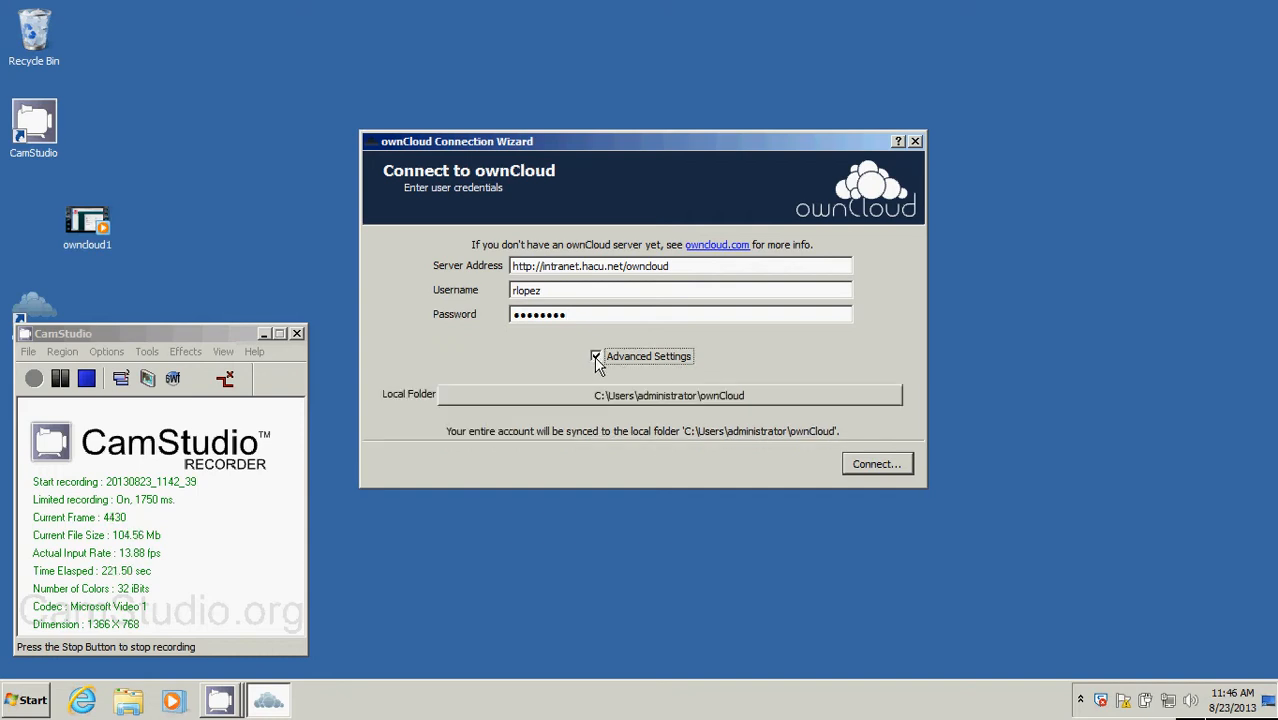
left_click(545, 399)
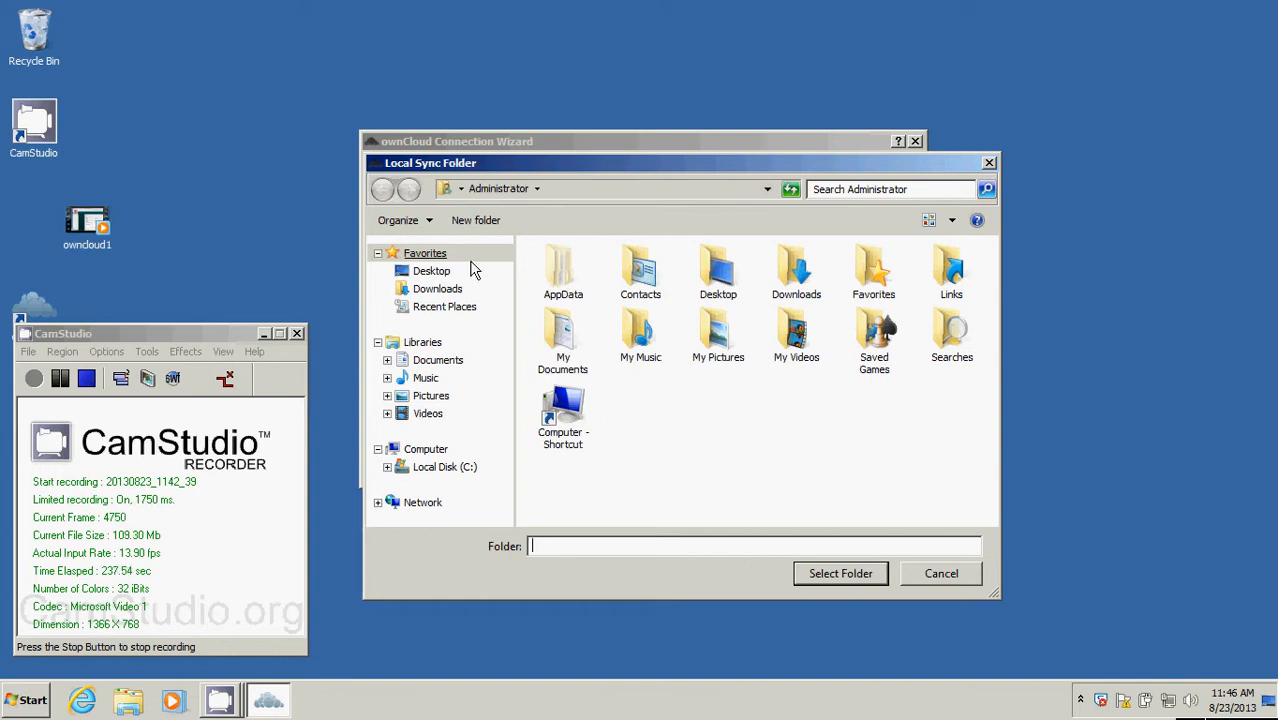
left_click(435, 274)
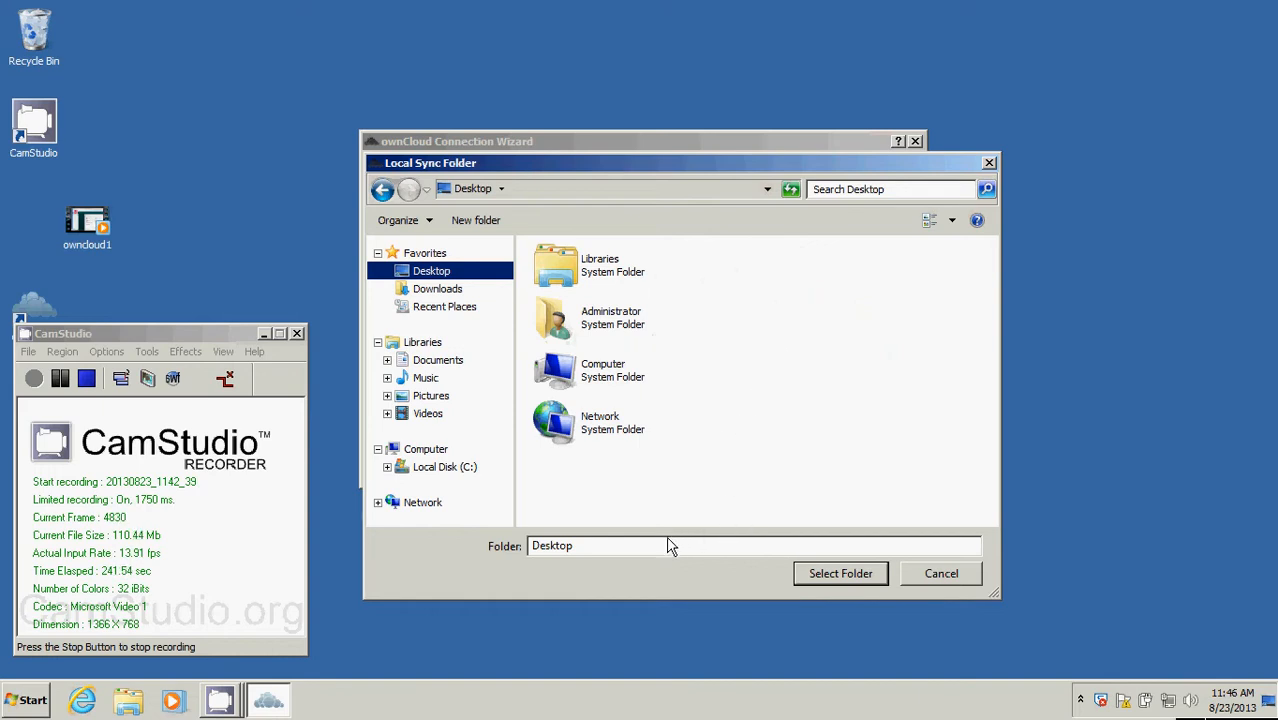
left_click(838, 574)
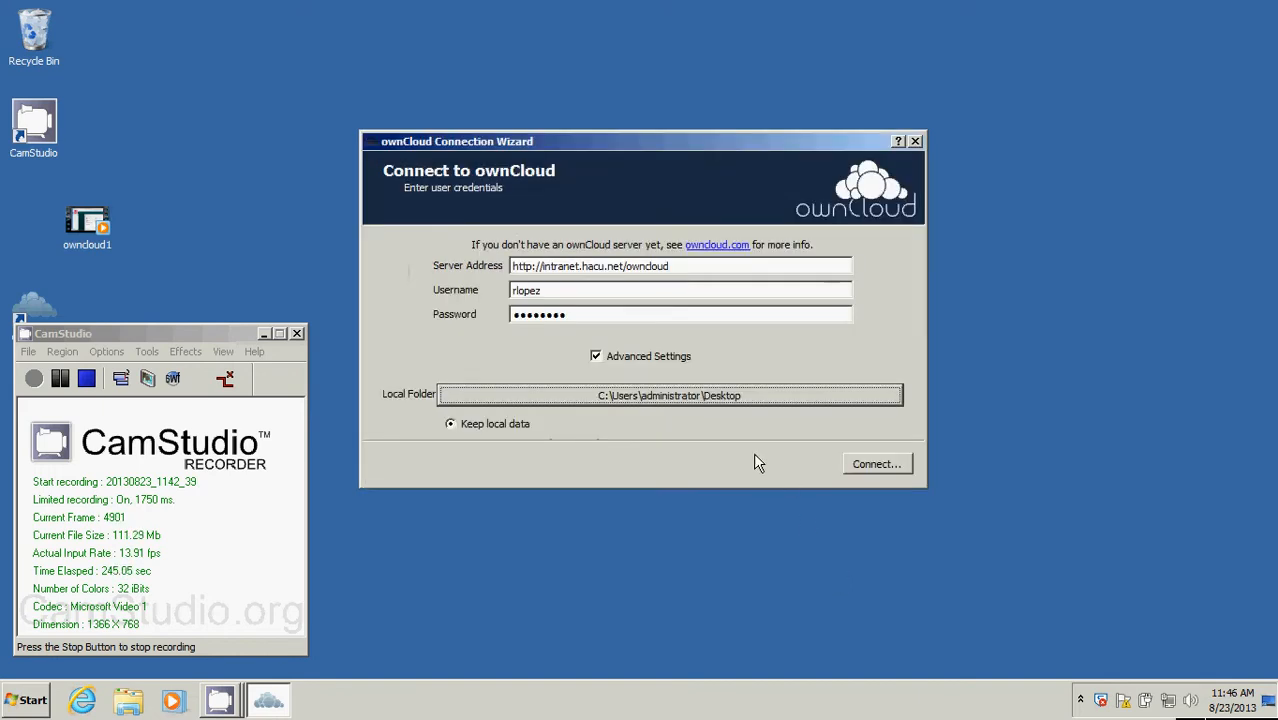
left_click(666, 398)
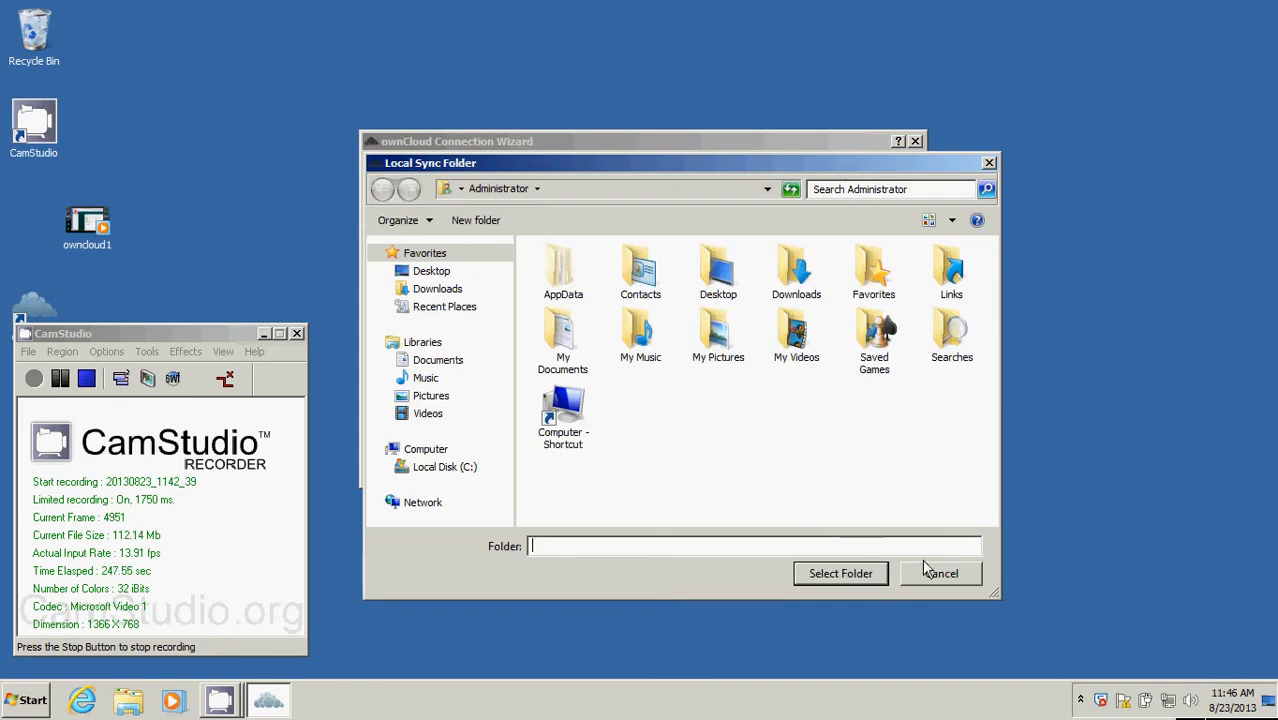
left_click(948, 574)
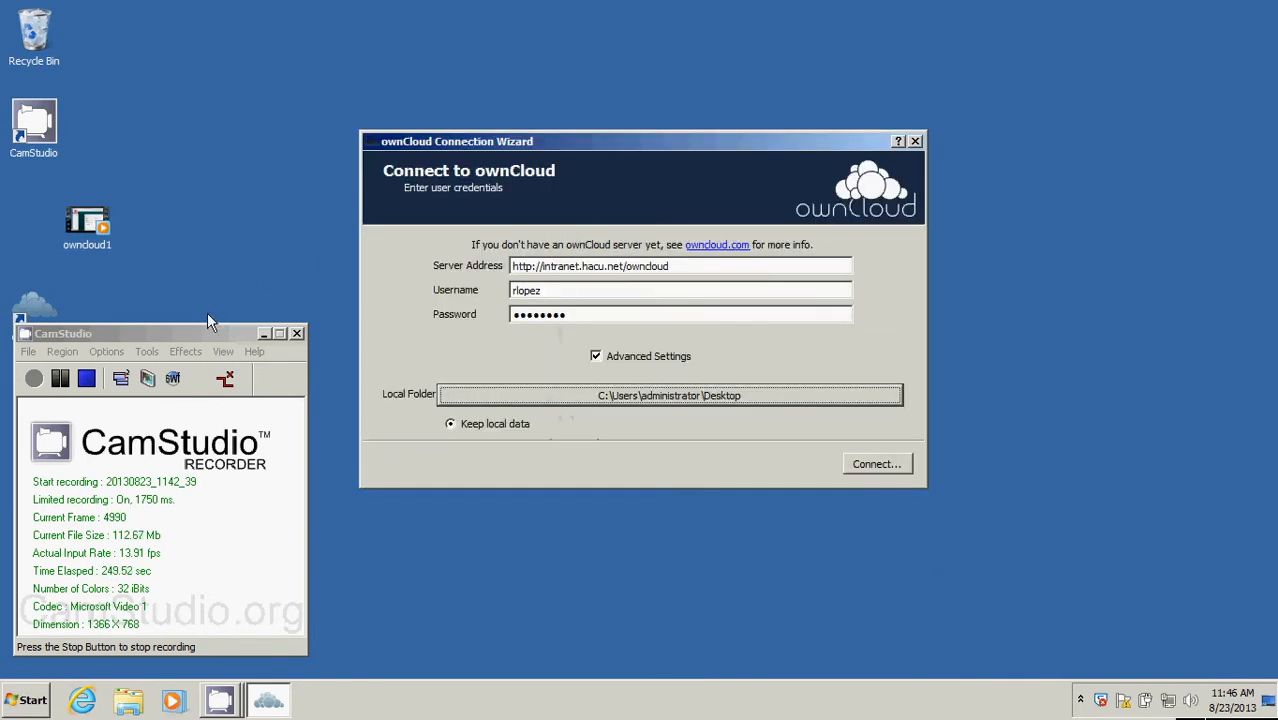
Create a new folder on the desktop and name it ownCloud.
left_click_drag(182, 330, 220, 338)
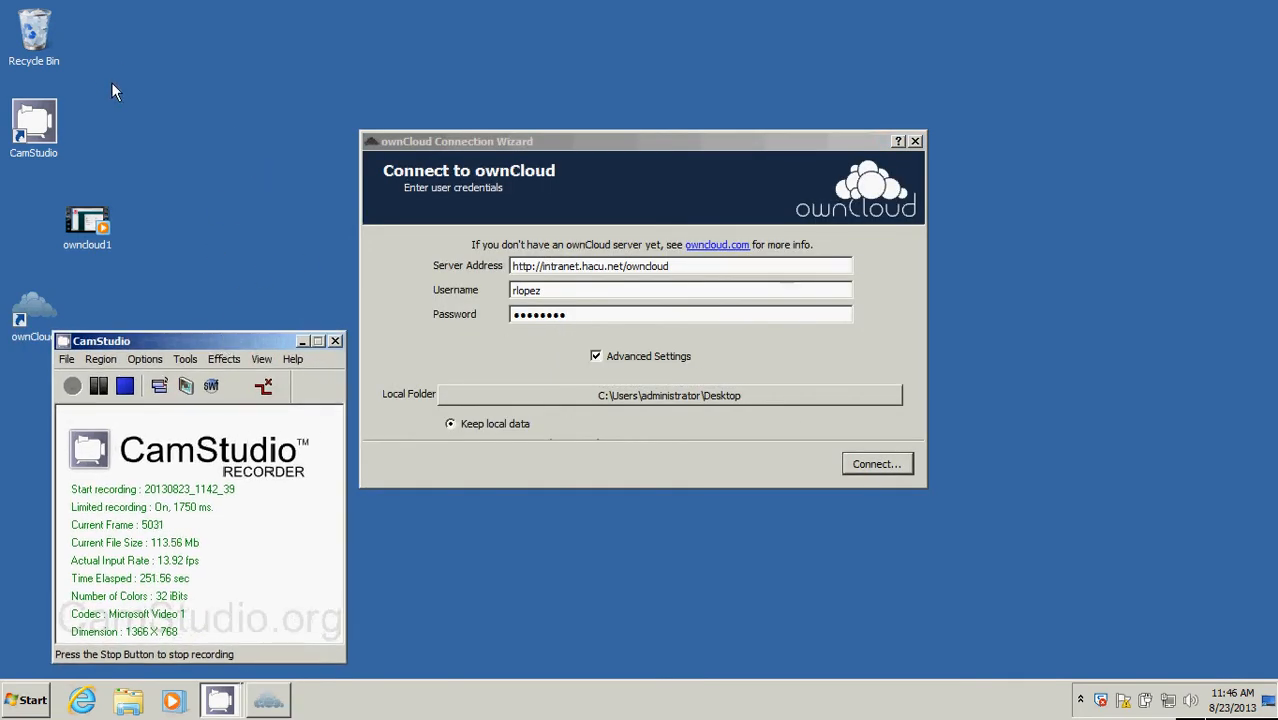
left_click(143, 82)
right_click(143, 82)
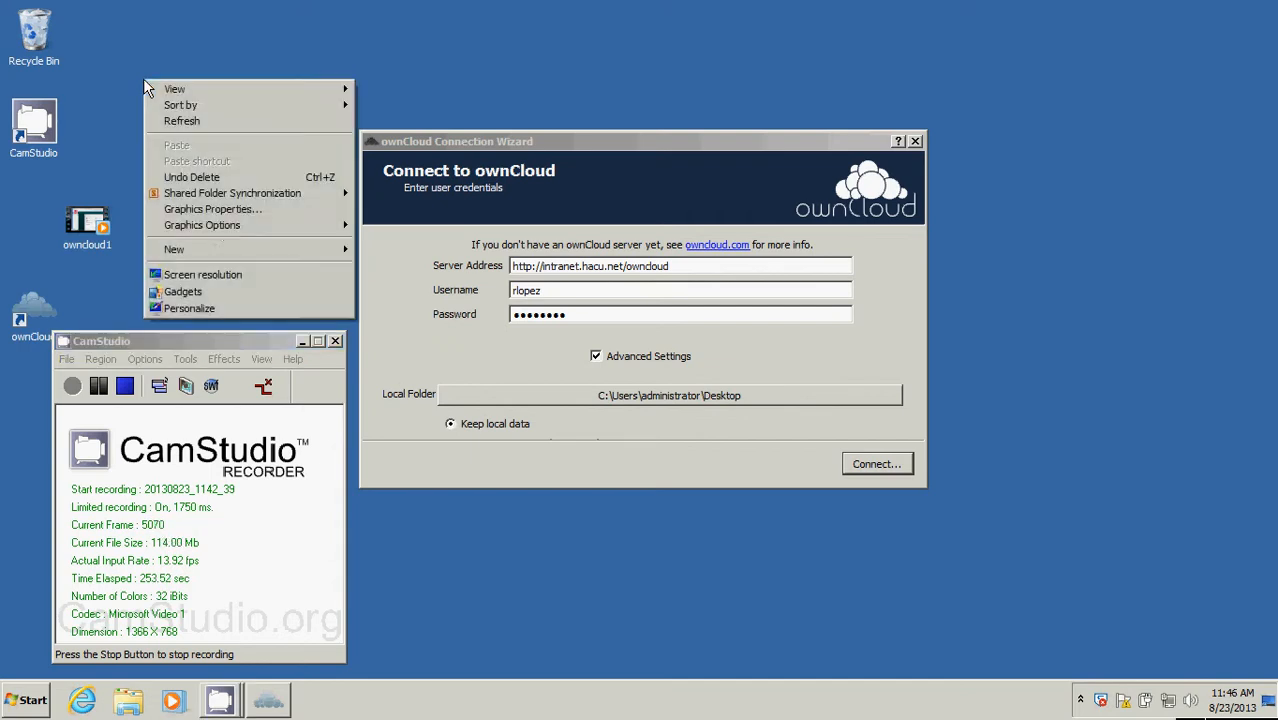
mouse_move(250, 249)
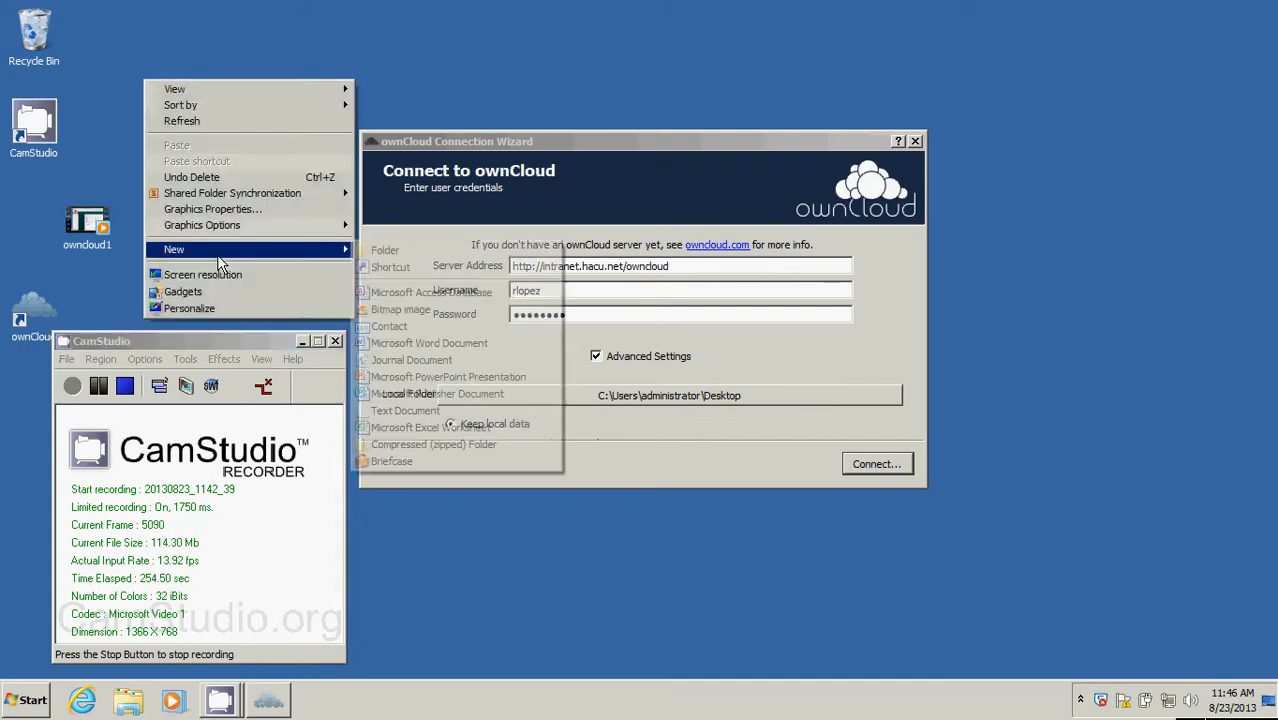
left_click(370, 249)
type("ow")
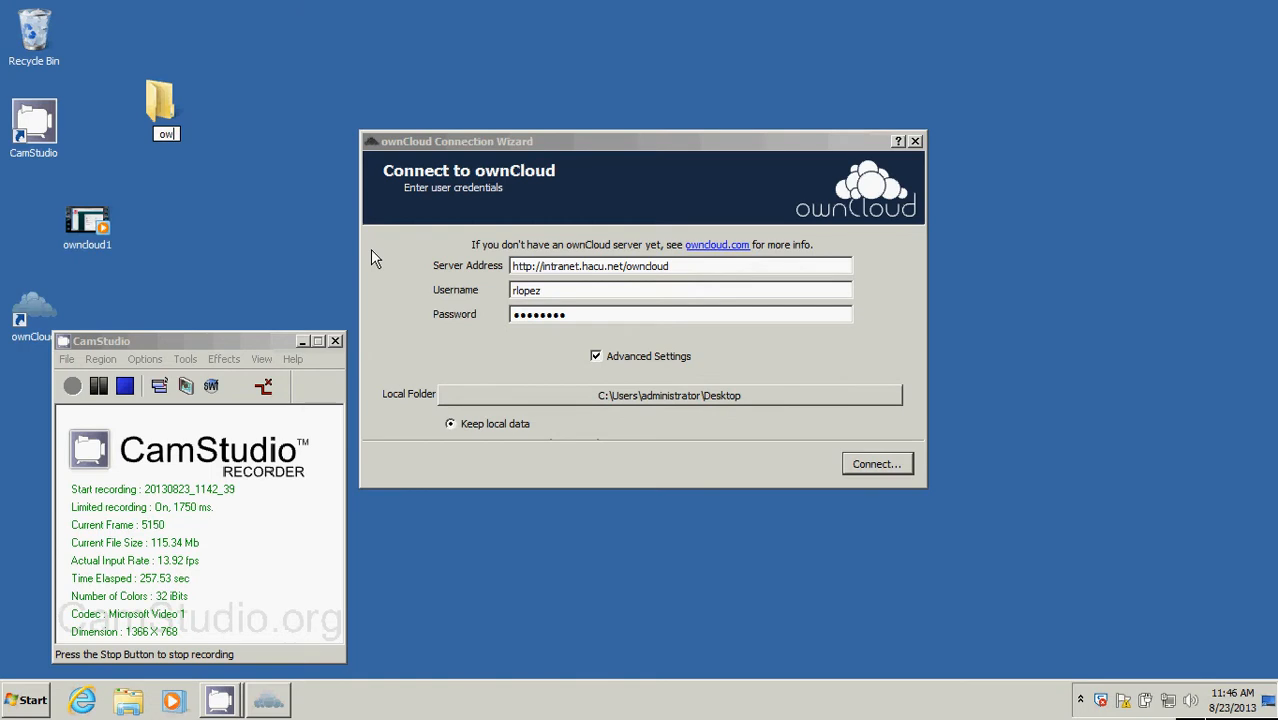
type("n")
left_click(370, 249)
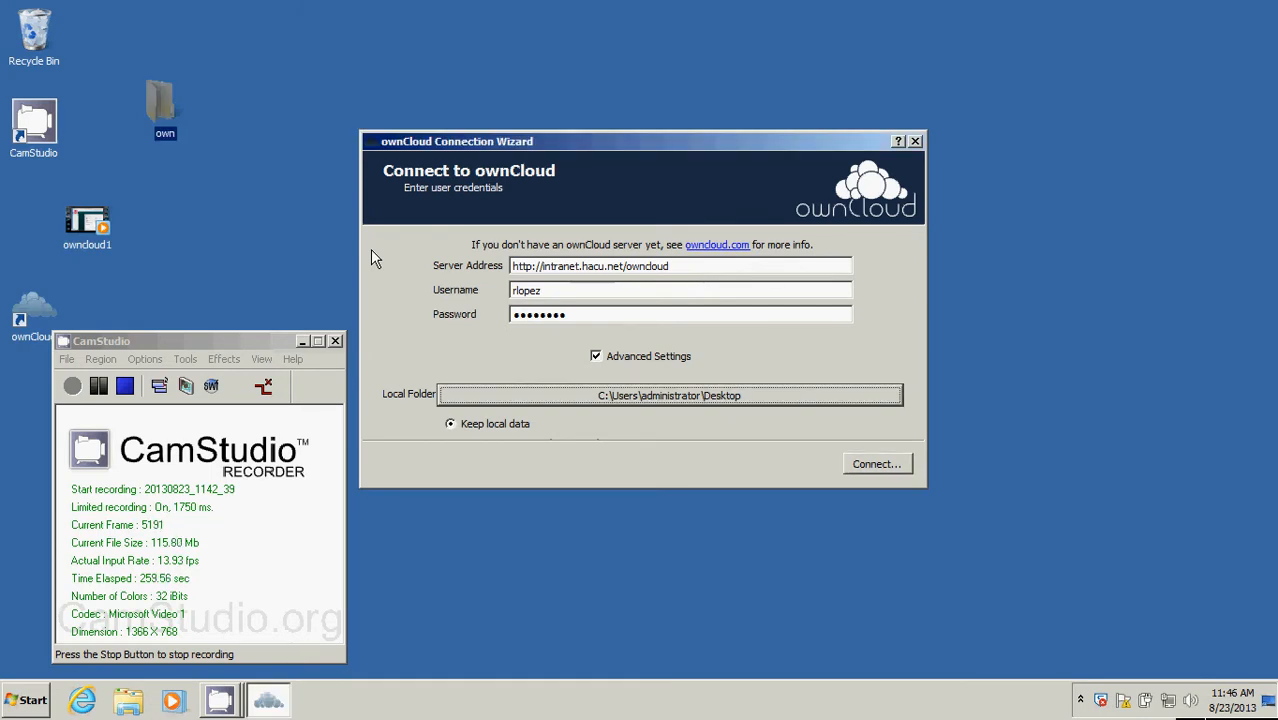
left_click(168, 138)
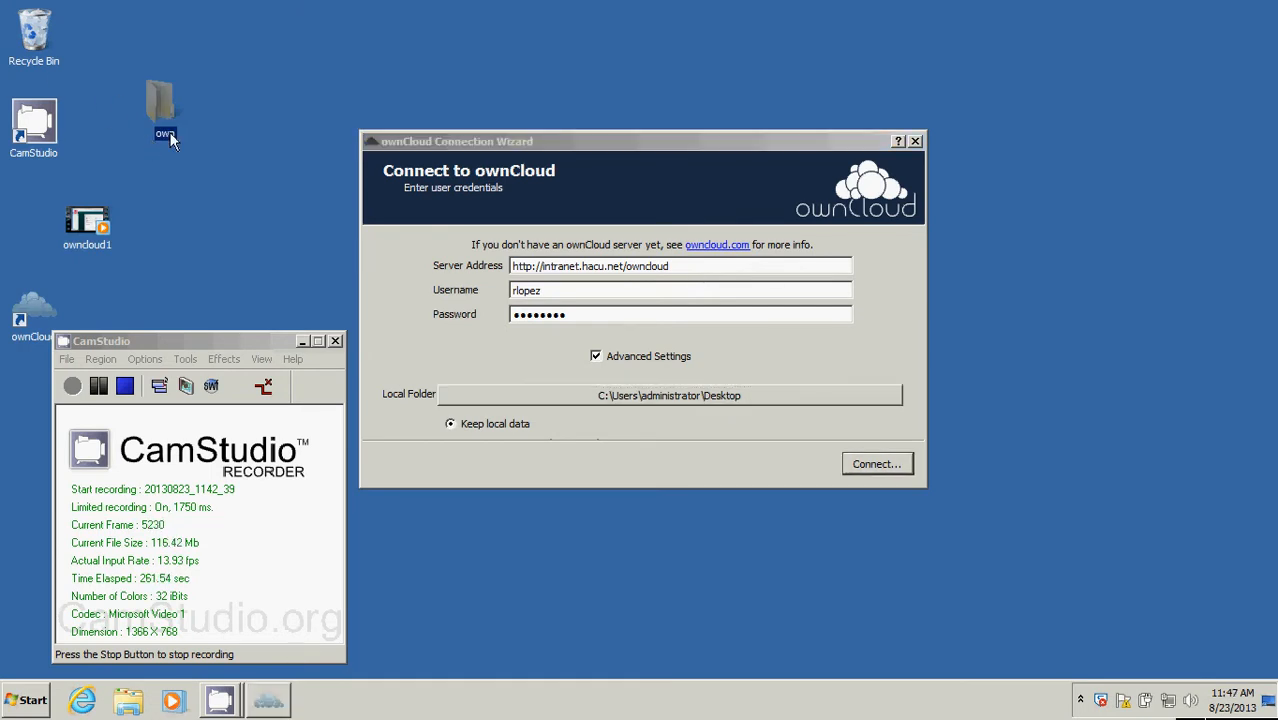
left_click(166, 134)
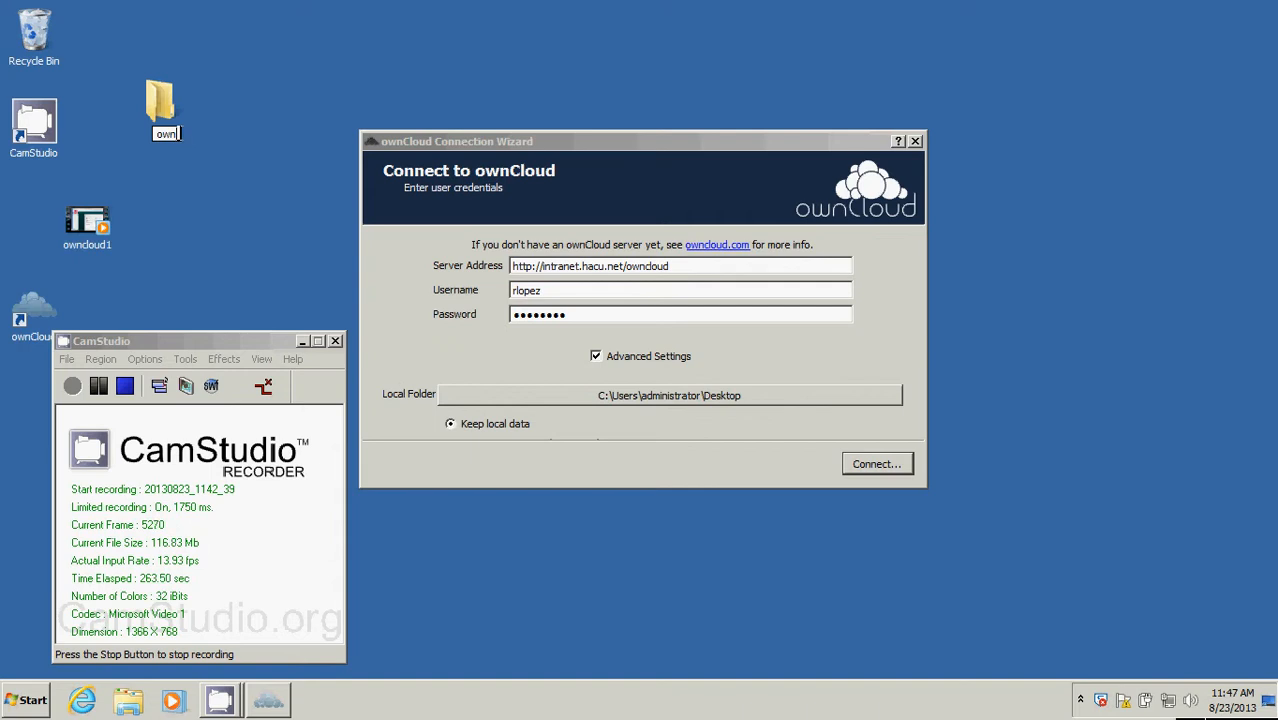
type("Cloud")
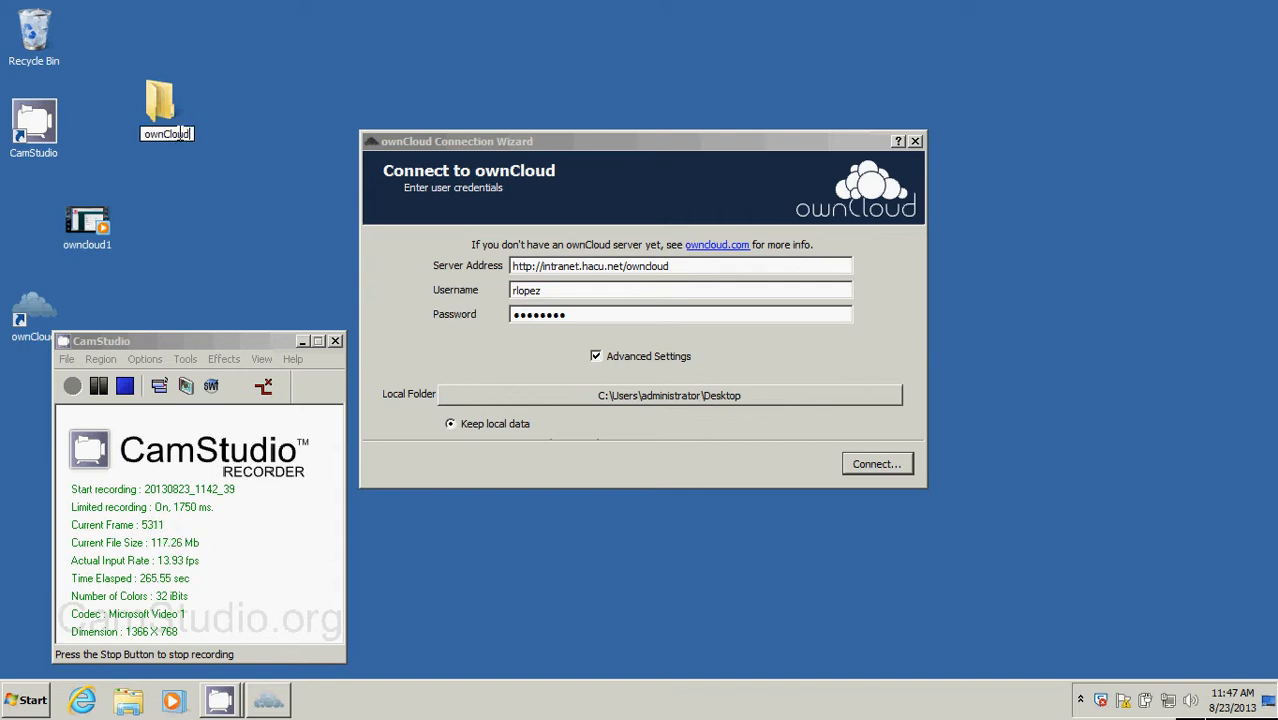
key("Return")
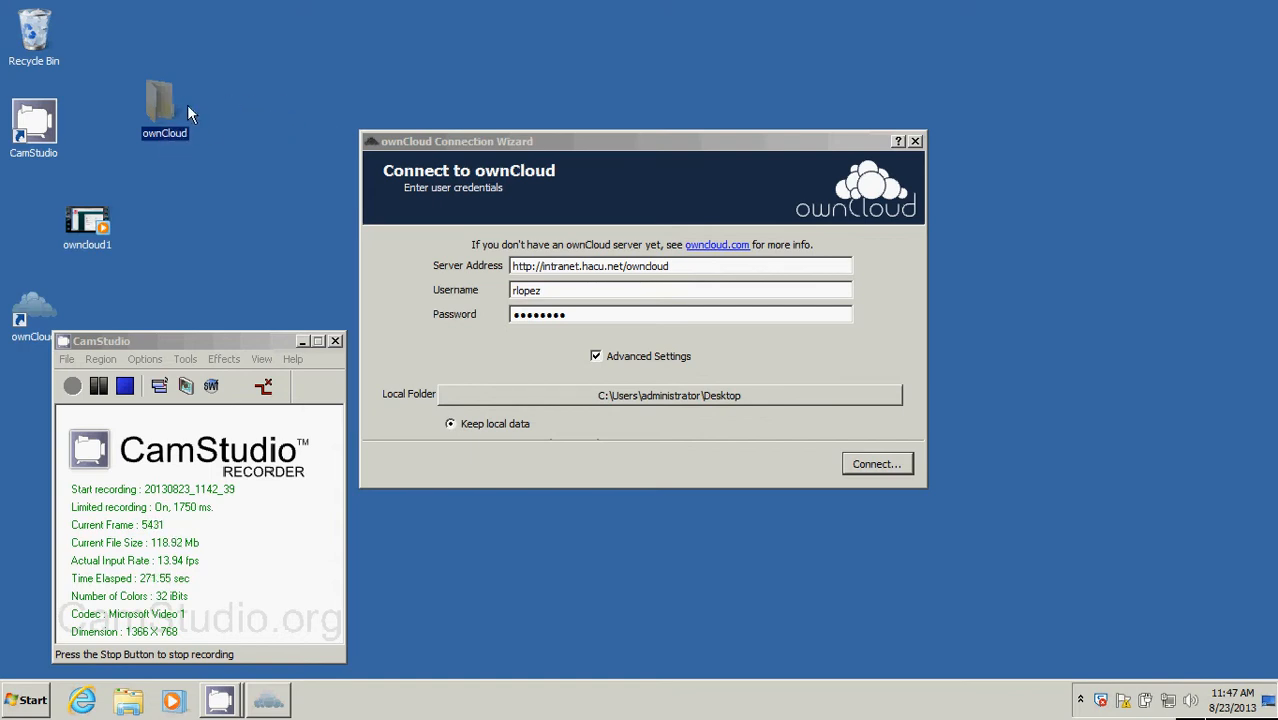
Change the connection wizard's local sync folder to the ownCloud folder on the Desktop.
left_click(436, 158)
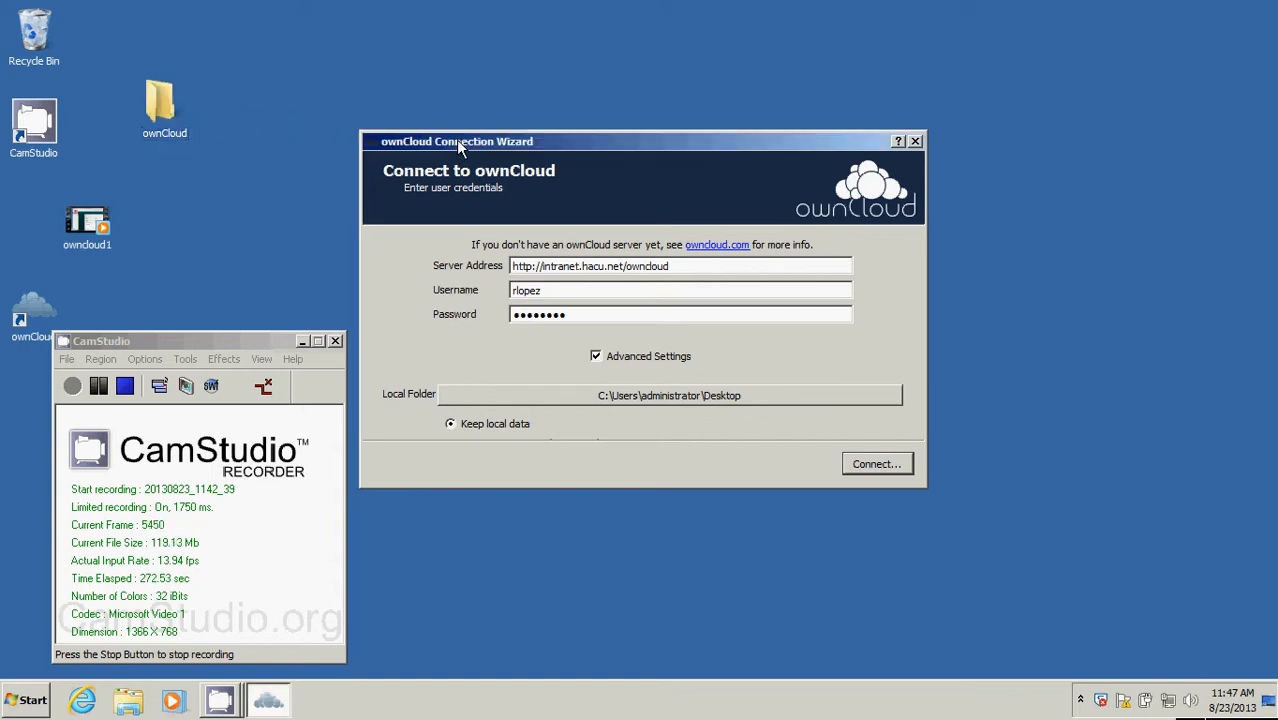
left_click(570, 398)
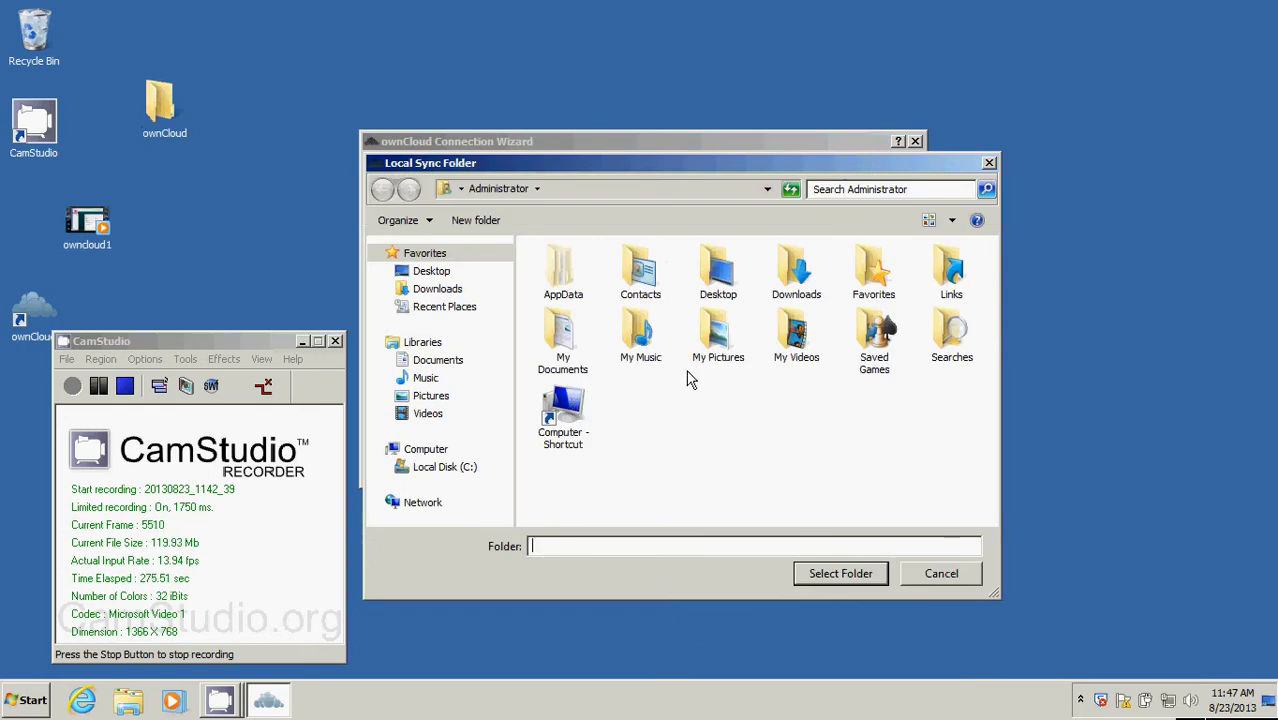
left_click(434, 273)
left_click(600, 470)
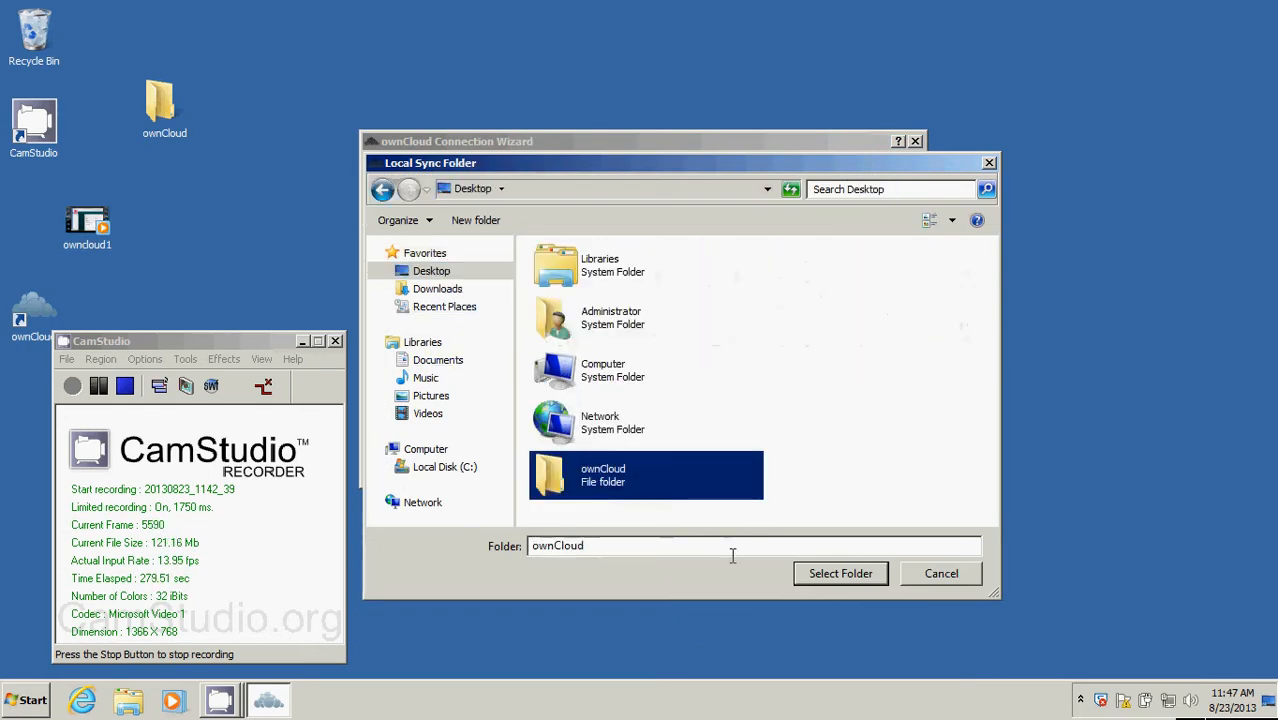
left_click(830, 572)
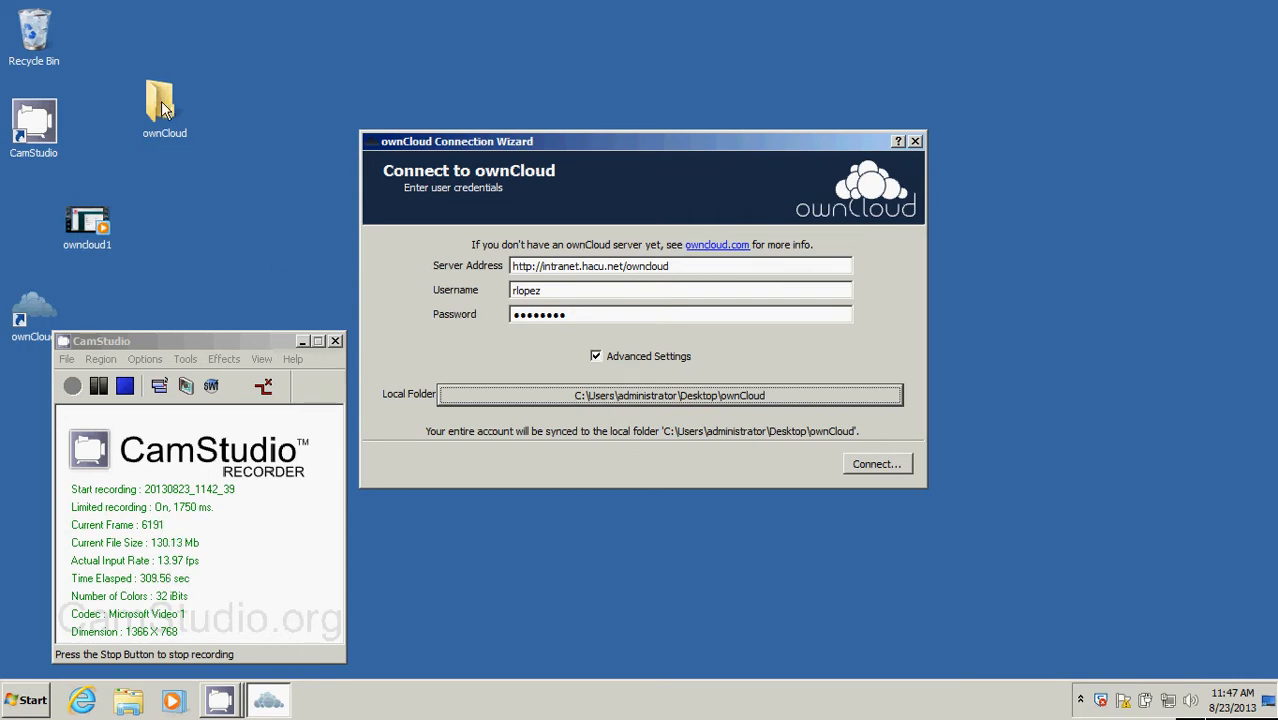
Connect to the ownCloud server and finish the wizard, dismissing the new-files notification.
left_click(889, 463)
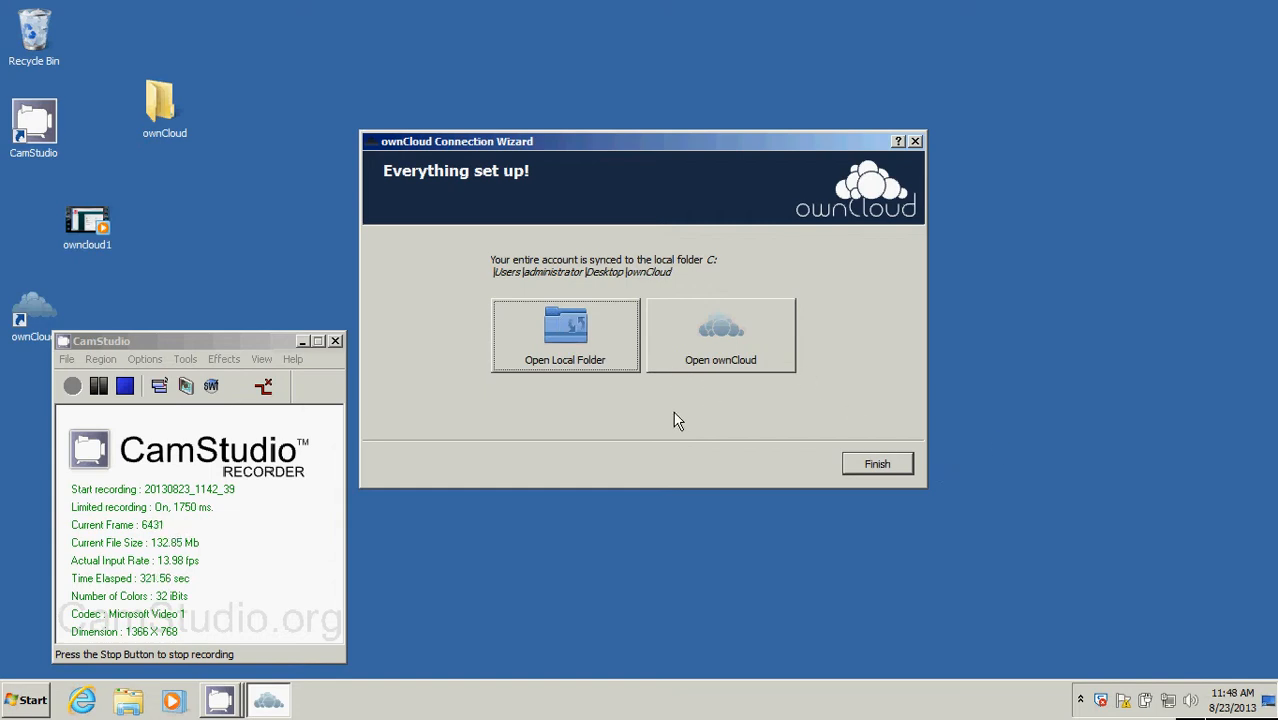
left_click(886, 464)
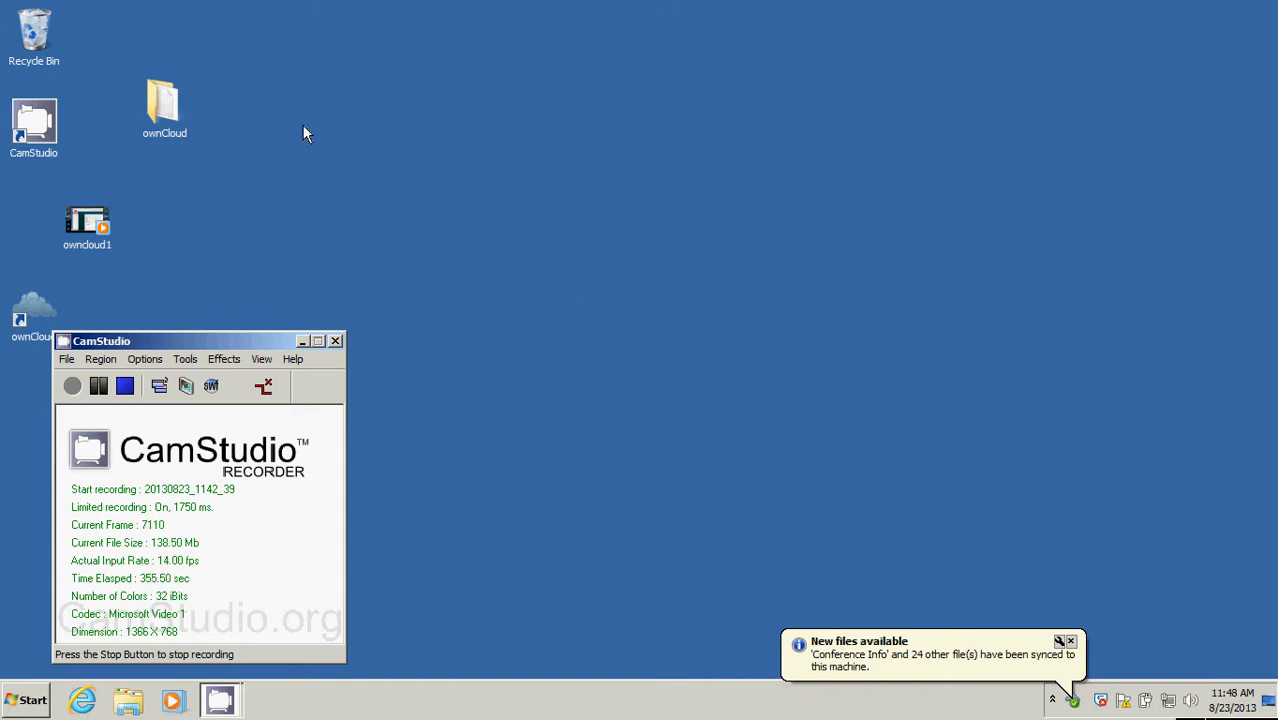
left_click(1070, 643)
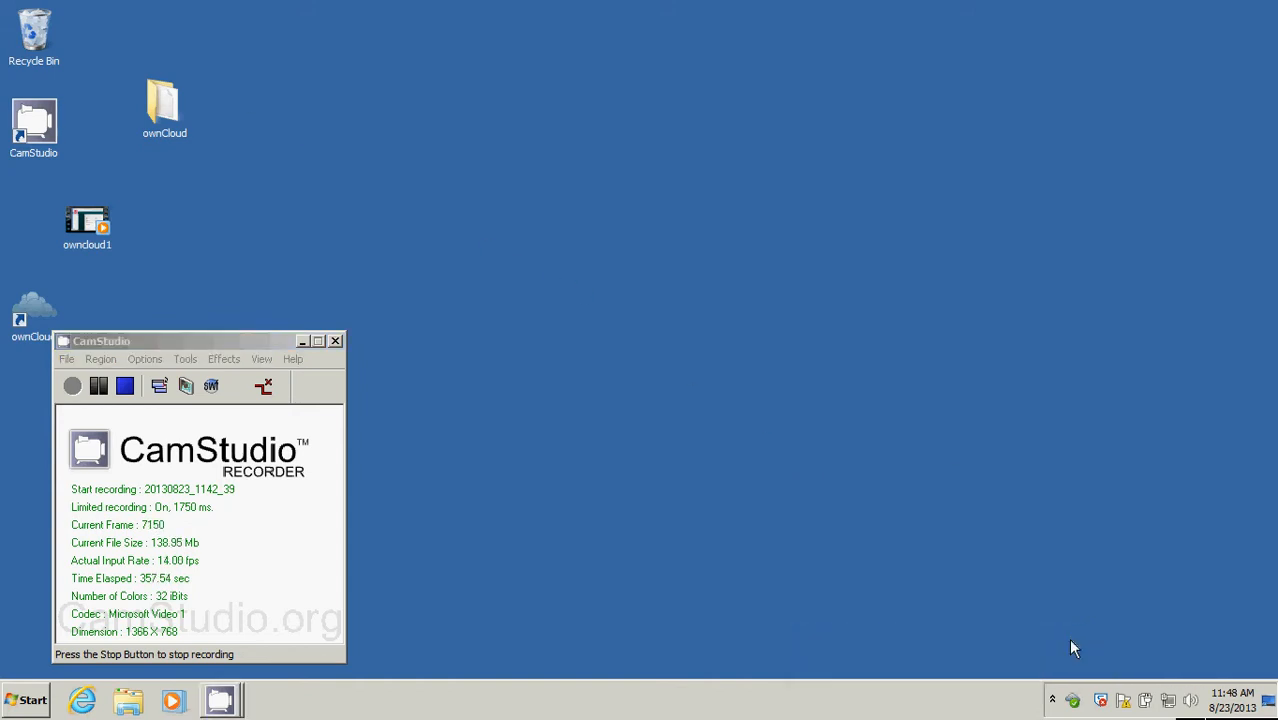
Open the desktop's ownCloud folder and examine the synced Conference Info, Documents and Software folders.
double_click(158, 110)
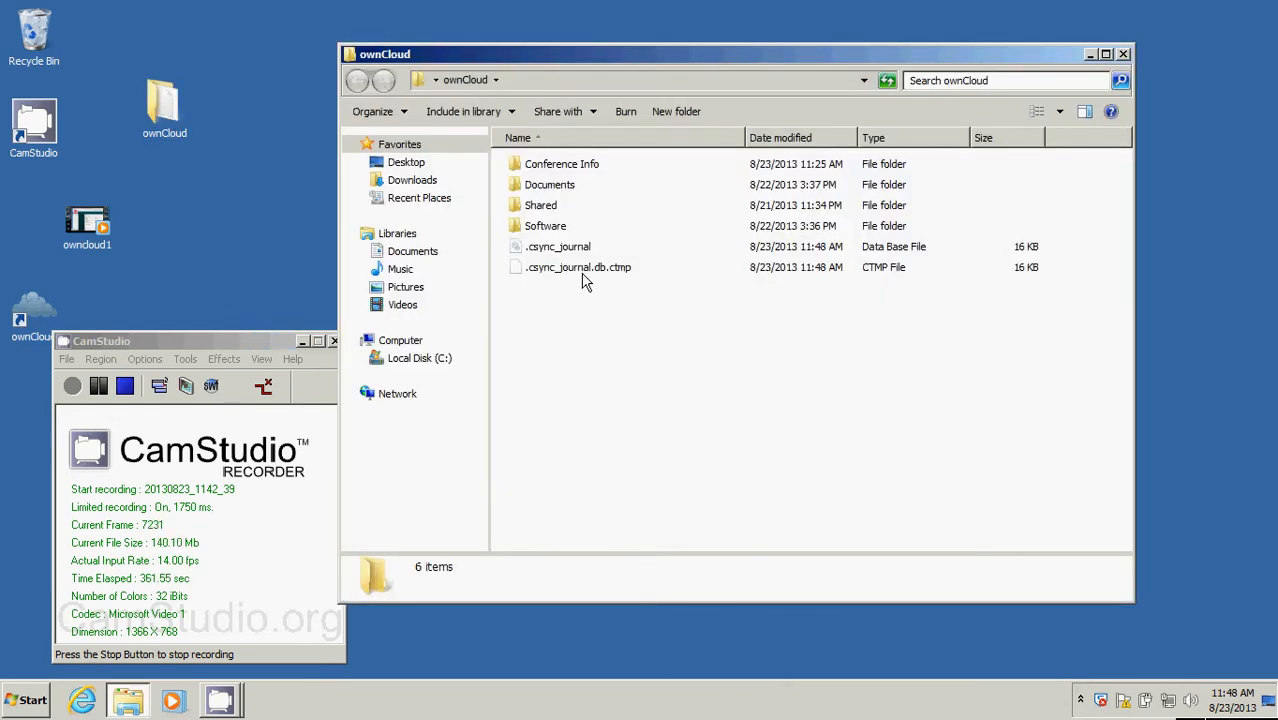
left_click(578, 165)
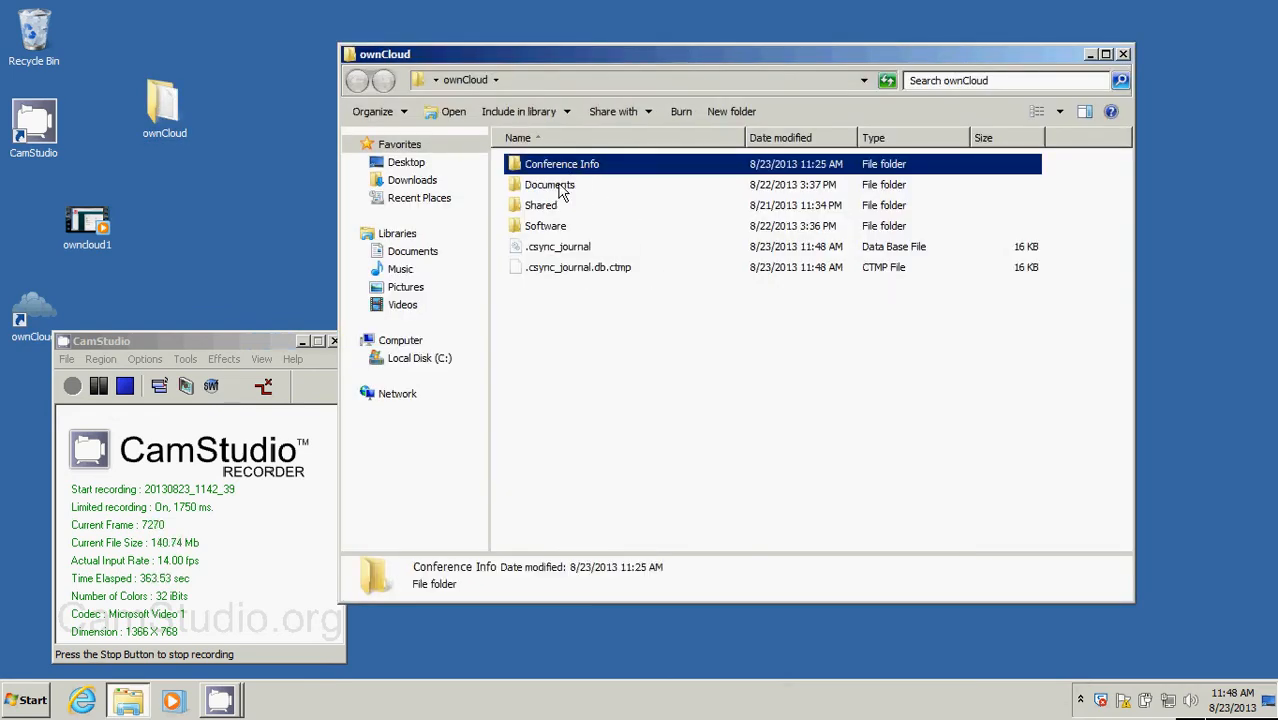
left_click(561, 185)
left_click(556, 228)
left_click(561, 166)
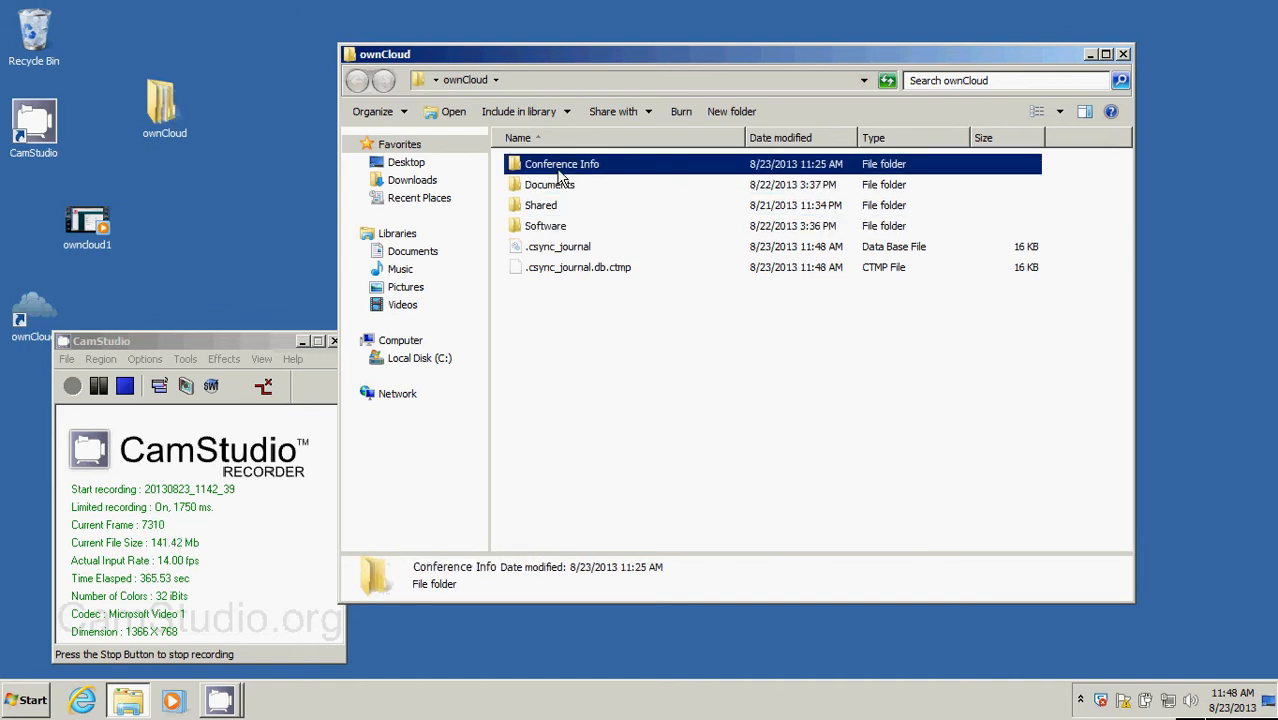
left_click(557, 186)
left_click(548, 228)
left_click(555, 167)
left_click(558, 188)
left_click(550, 228)
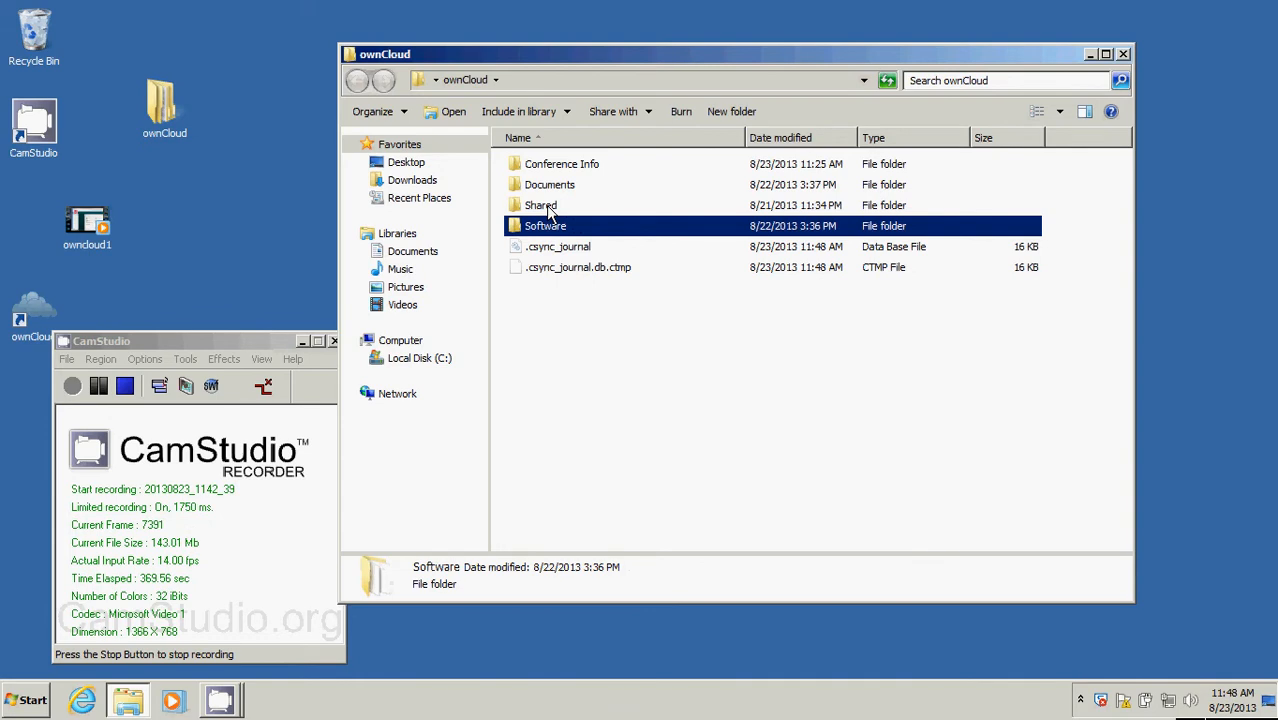
Look through the Shared folder's Departments subfolders, including Conferences, and return to the ownCloud folder.
double_click(546, 205)
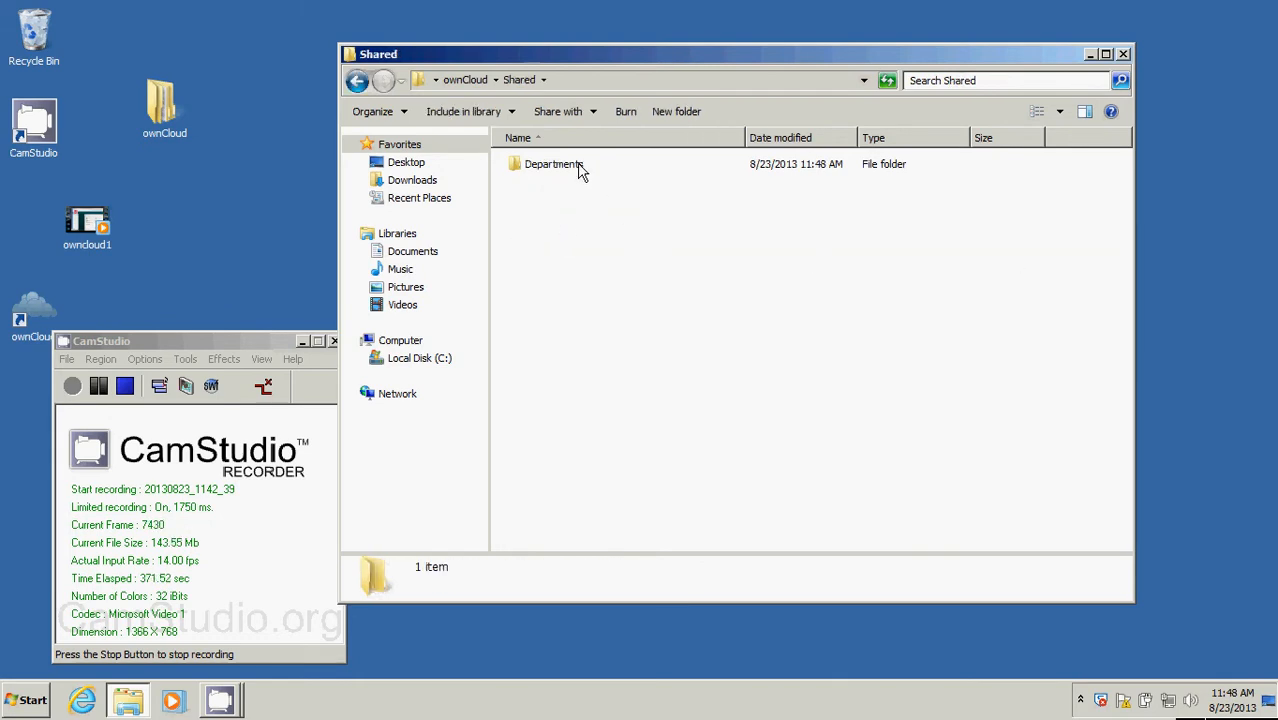
double_click(580, 171)
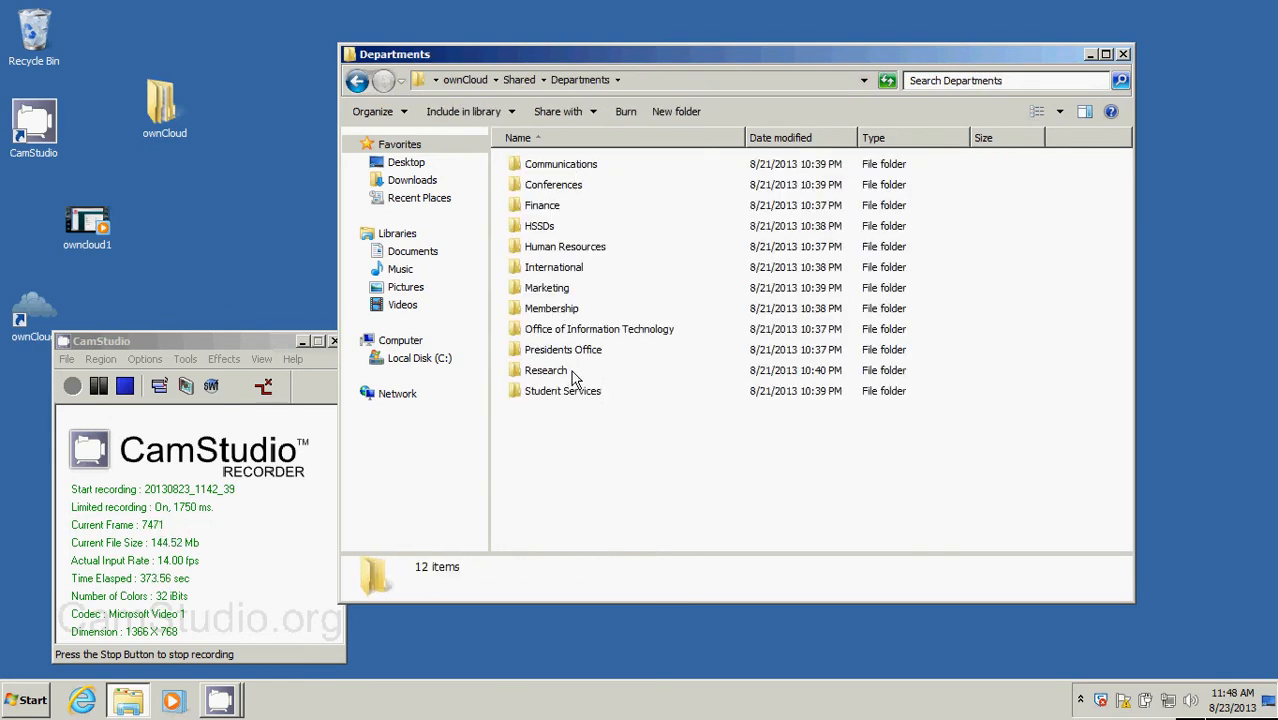
double_click(577, 187)
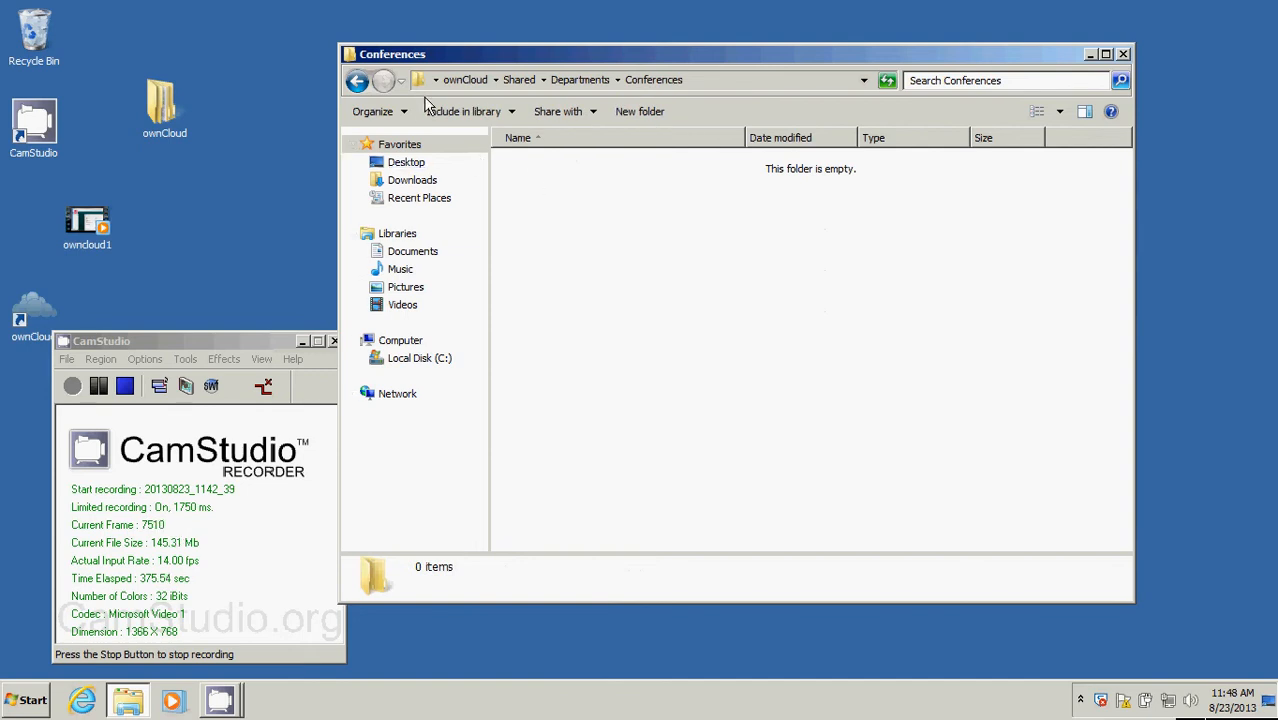
left_click(357, 80)
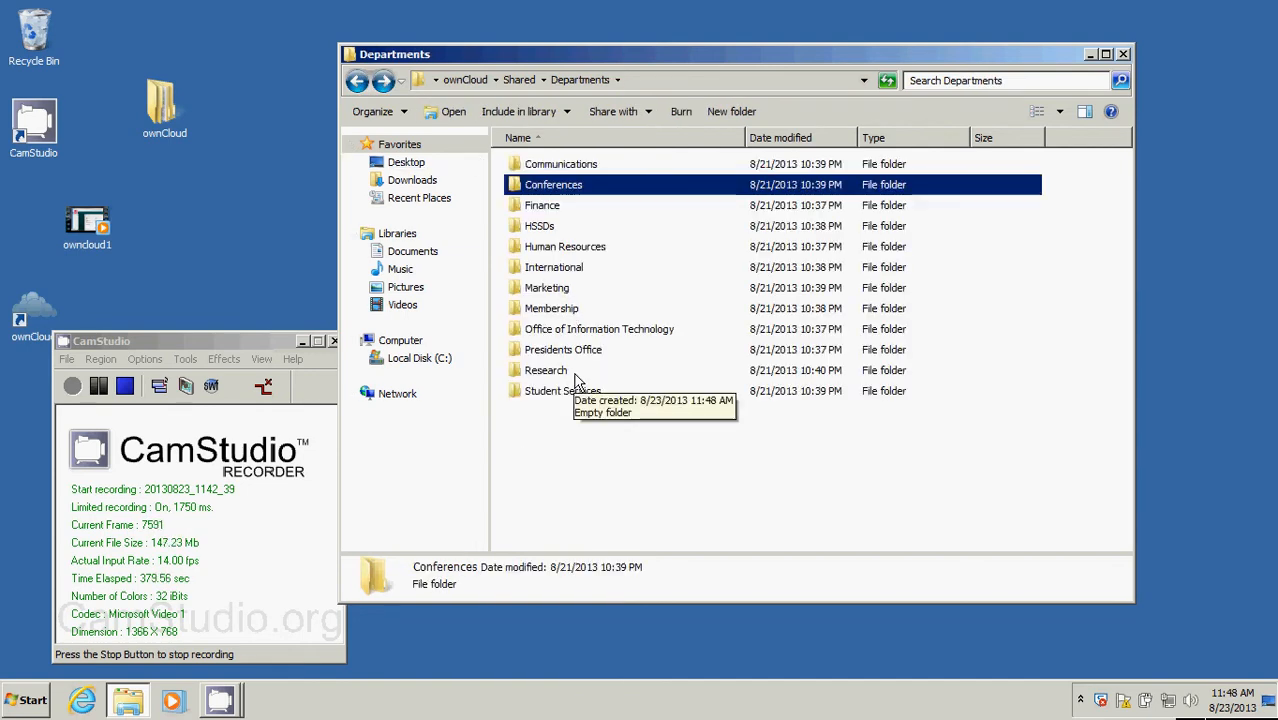
left_click_drag(744, 65, 789, 63)
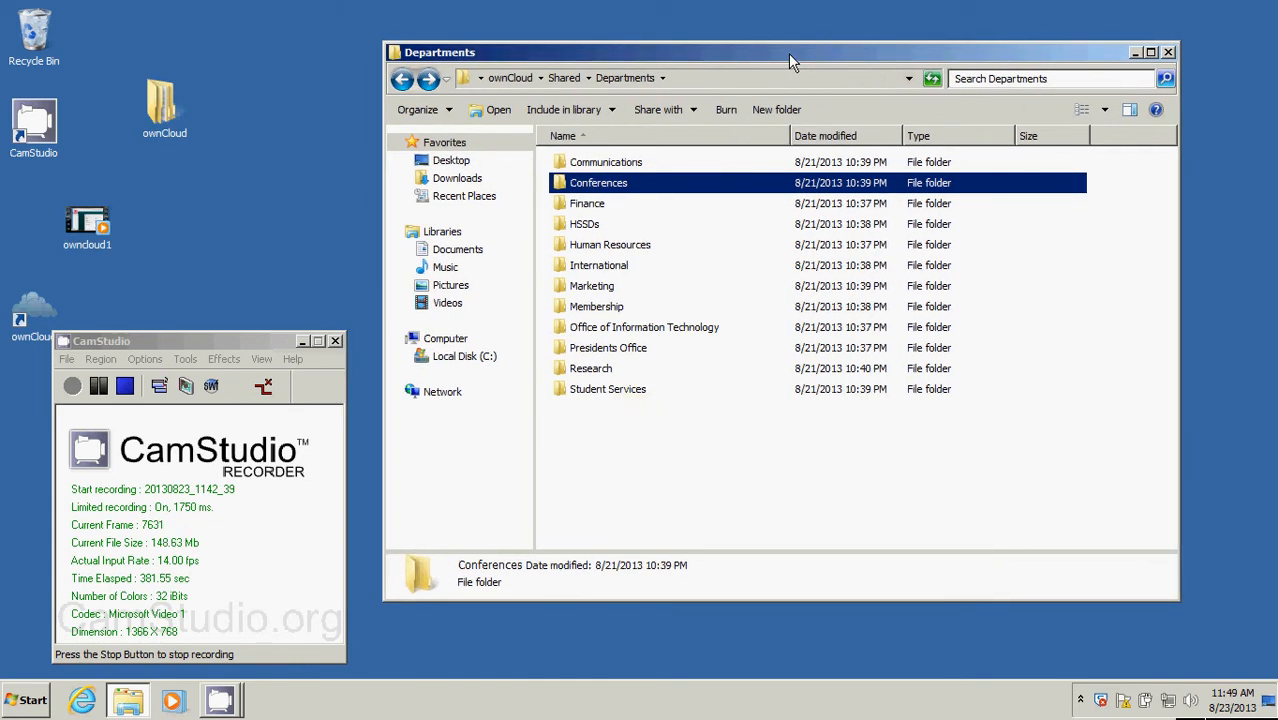
left_click(401, 80)
left_click(401, 80)
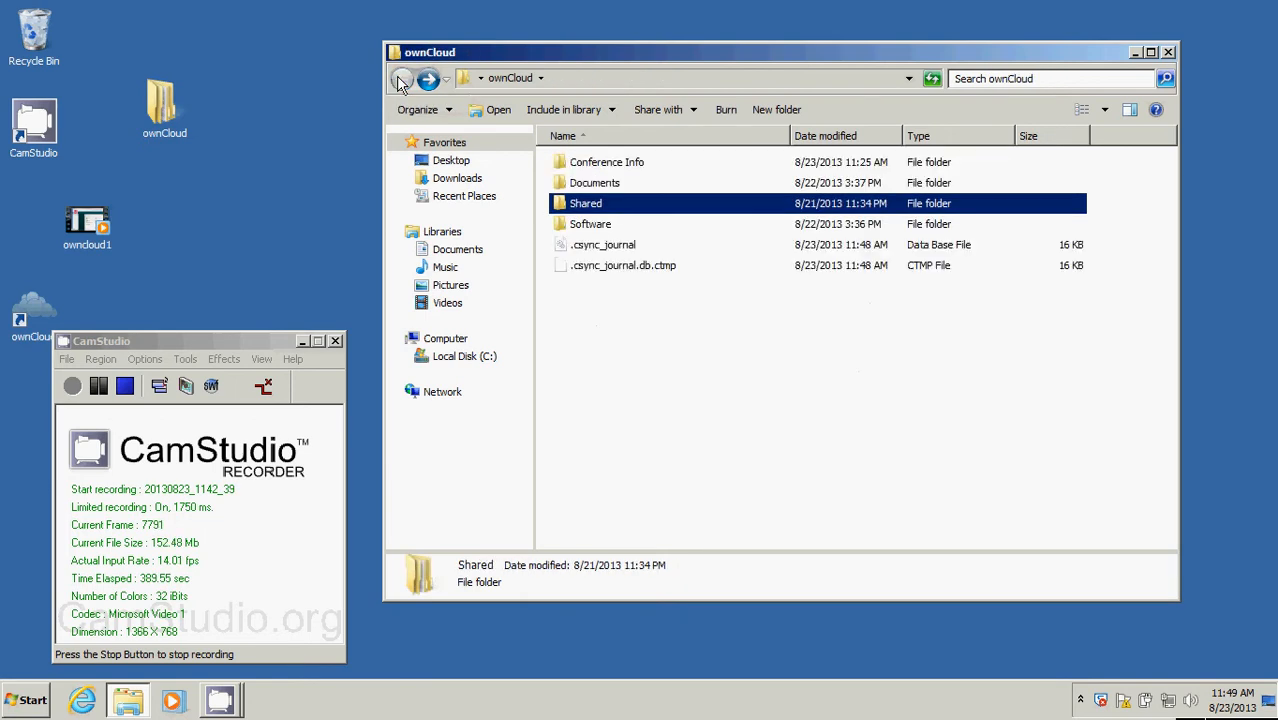